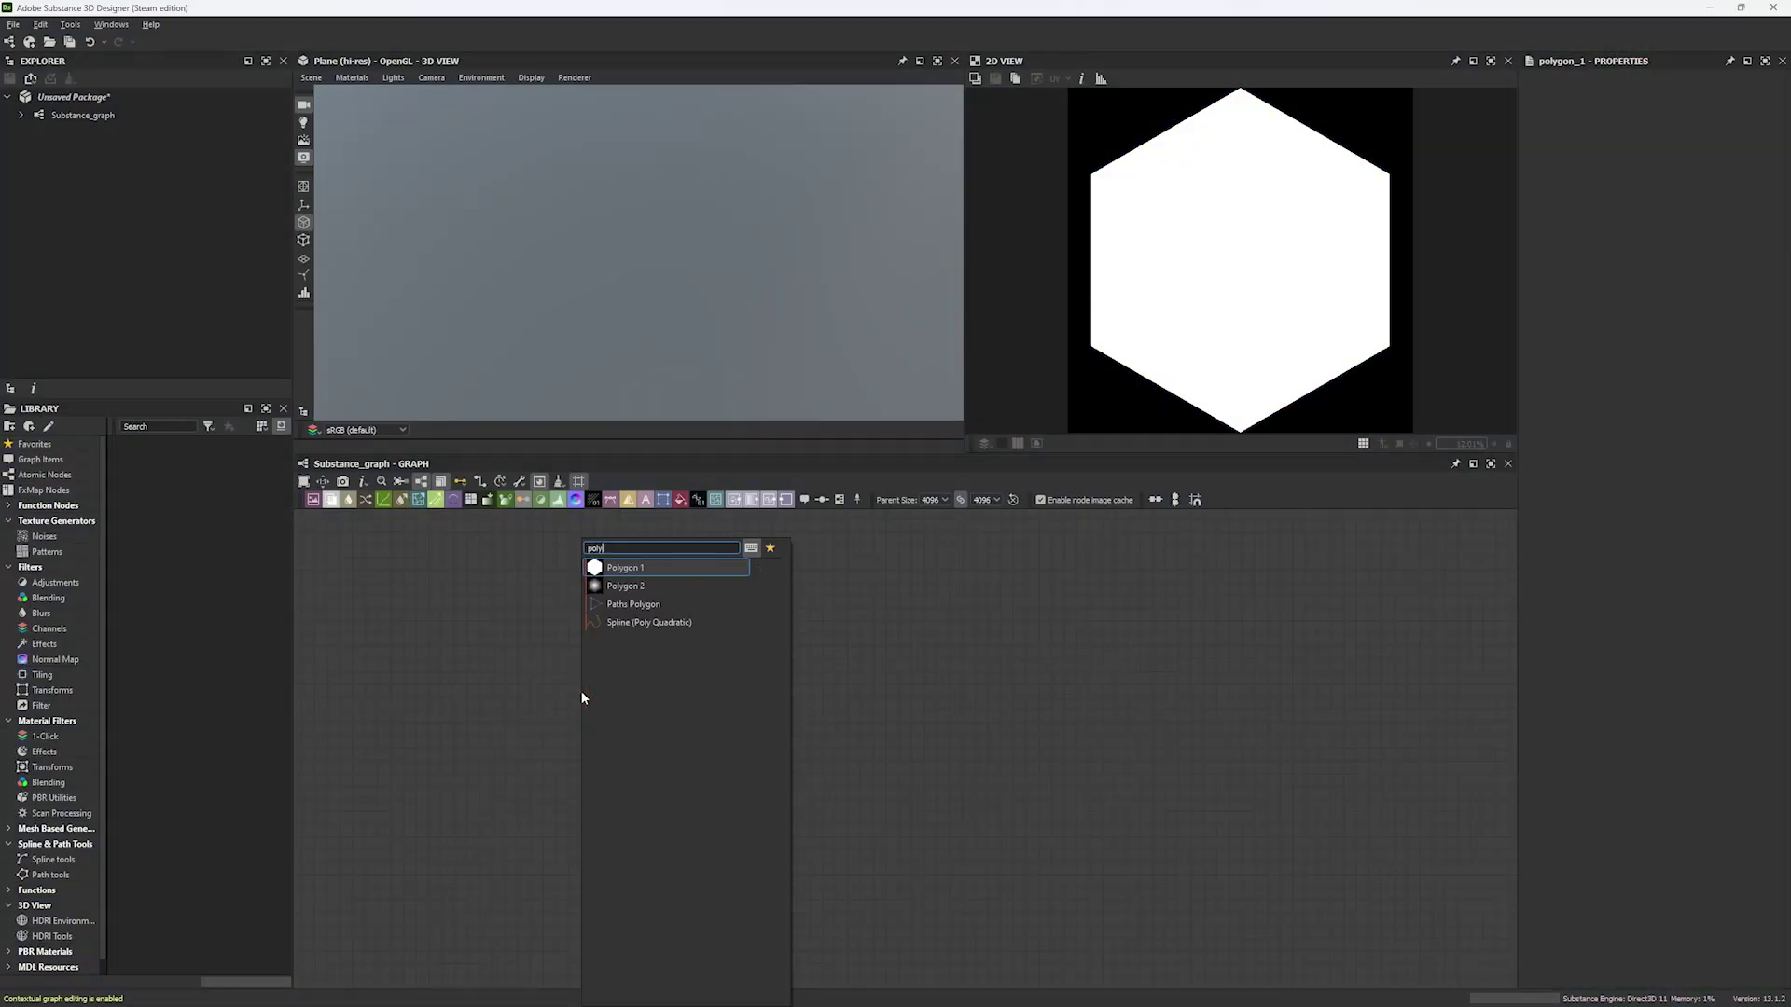
Step: Add Polygon 1 and feed it into a Tile Generator using Image Input at scale 1.12
key(Return)
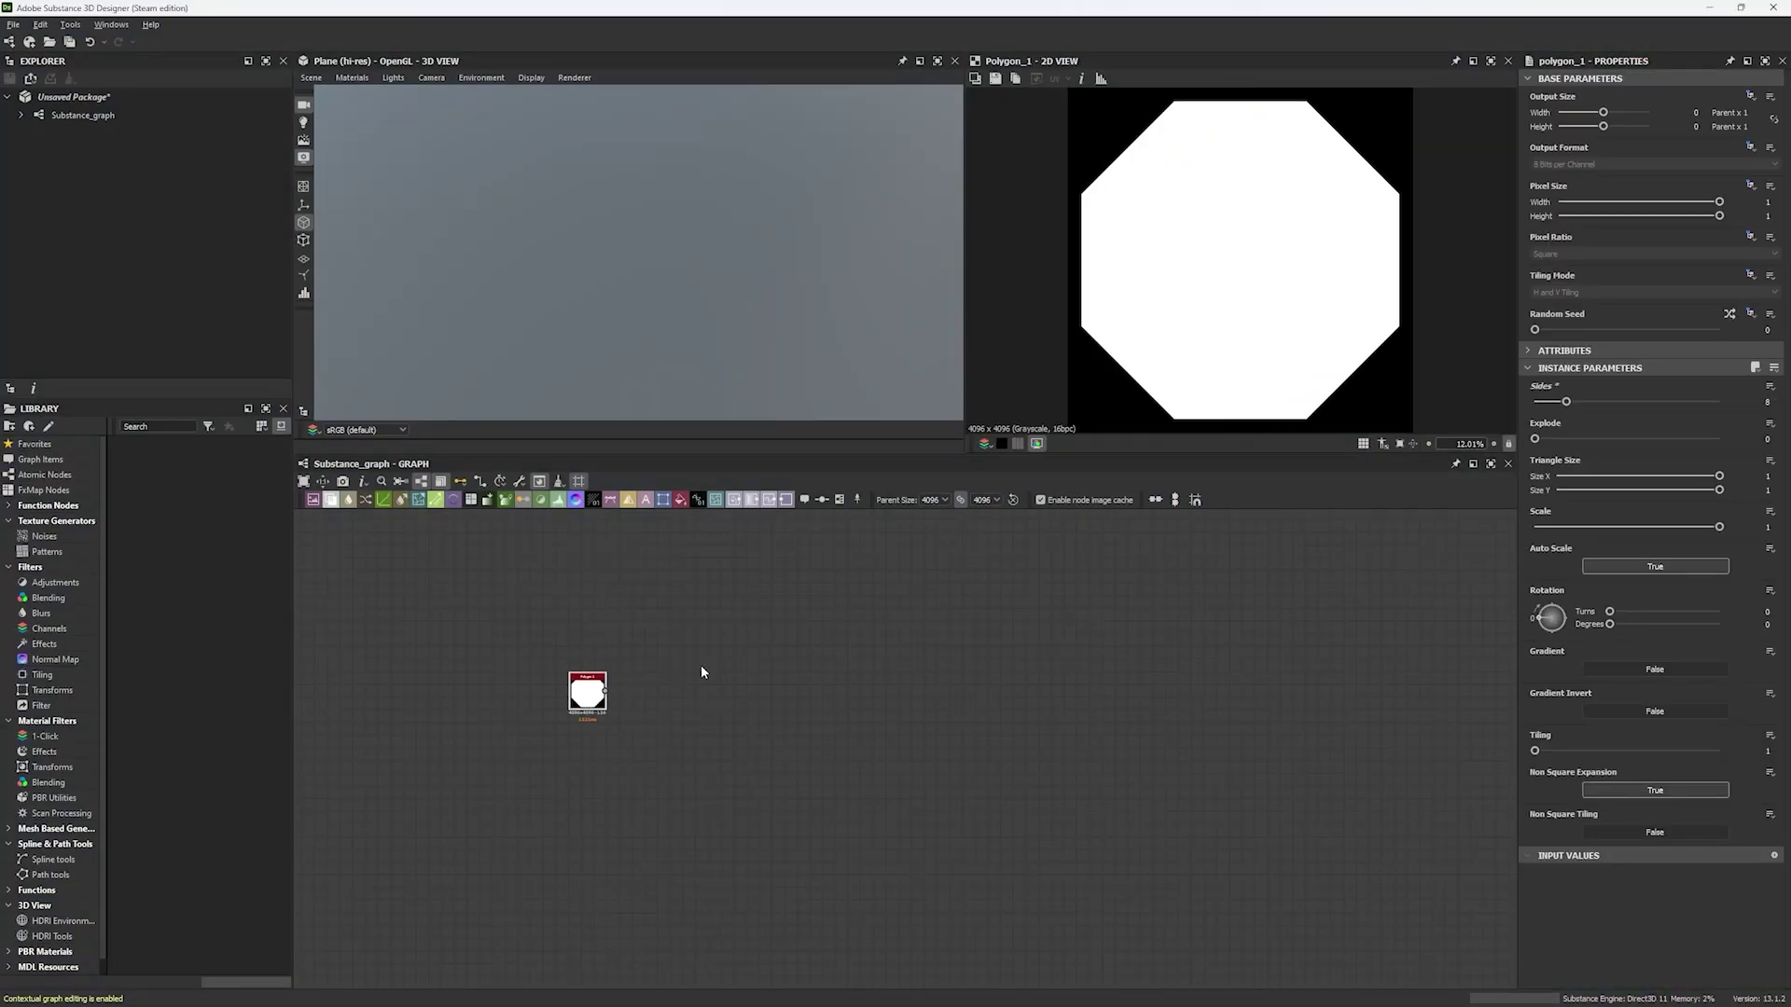
drag(606, 691, 658, 681)
text(tile)
click(699, 565)
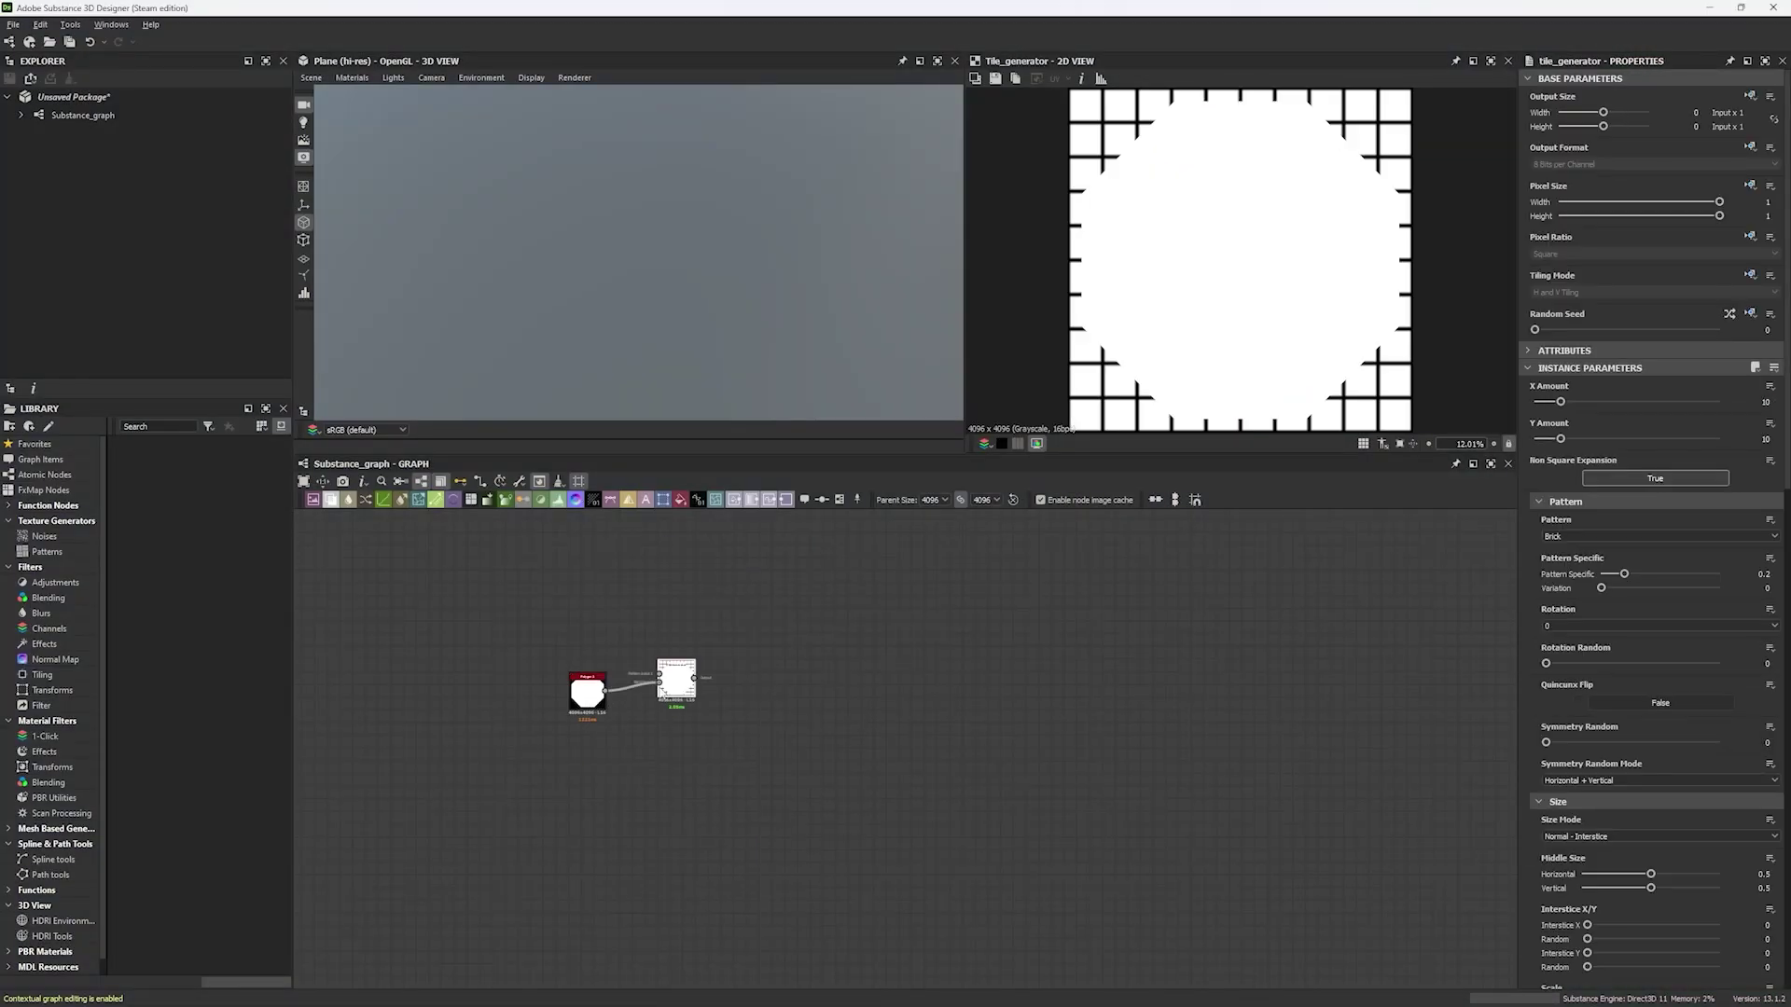
click(1575, 548)
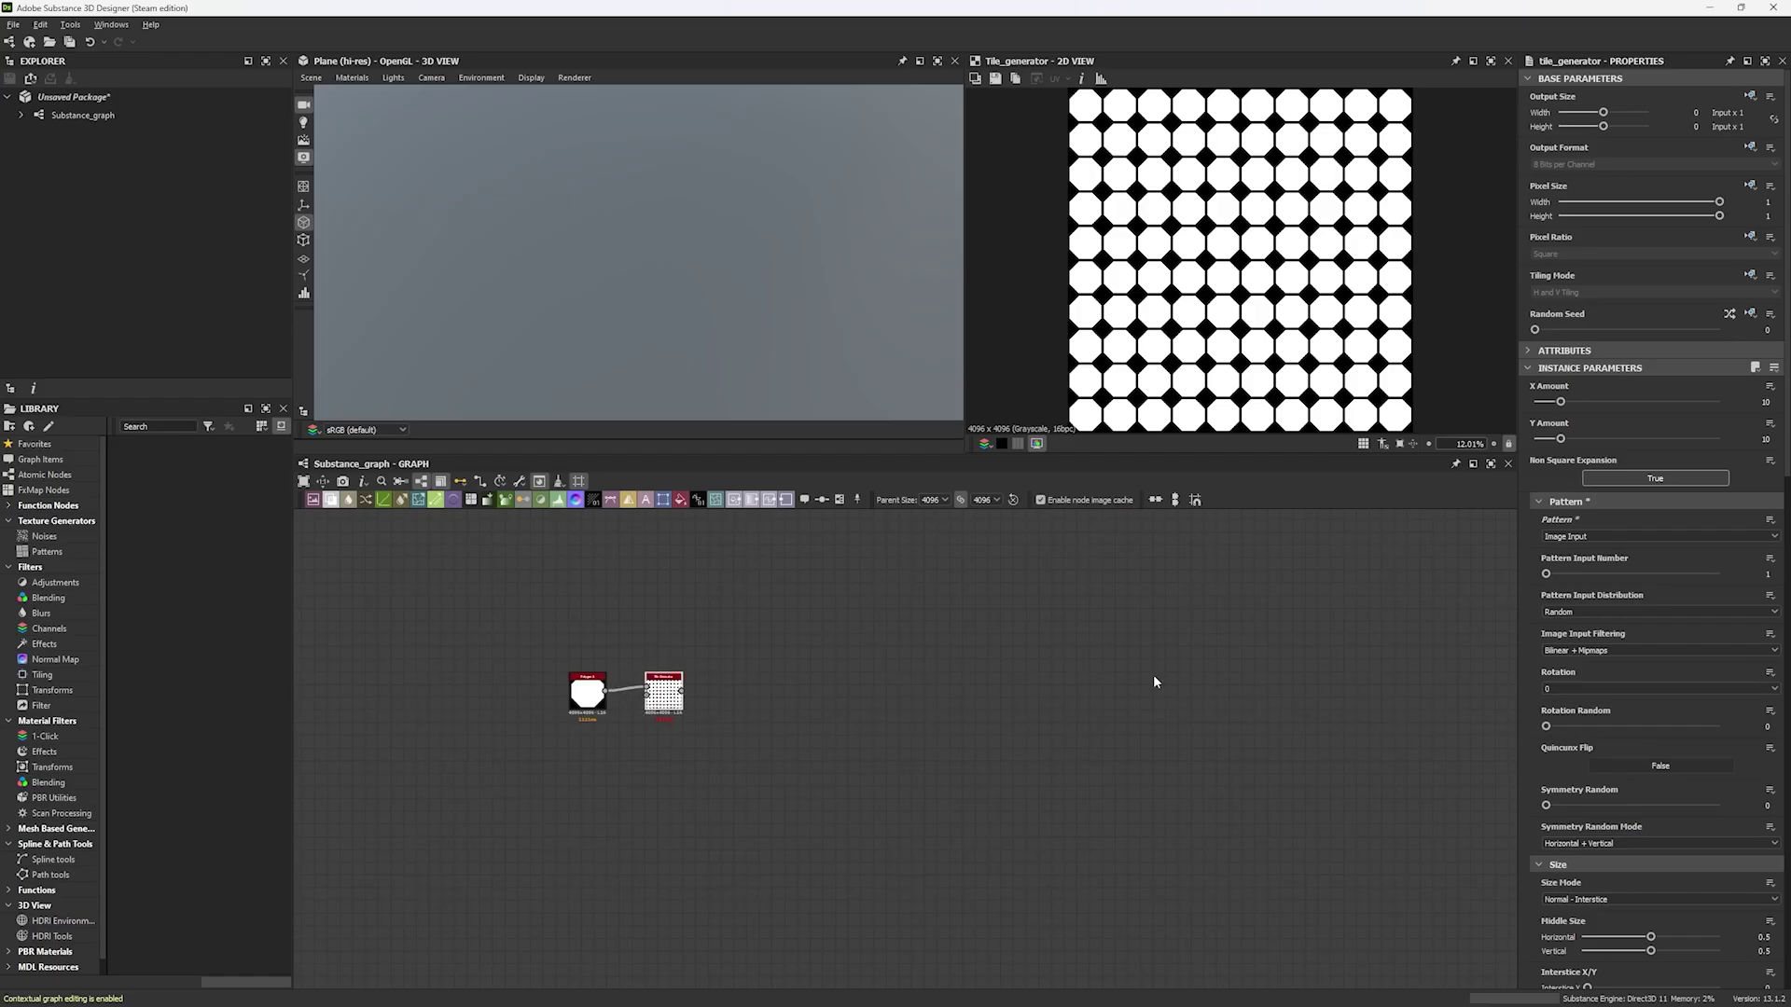
scroll(1241, 262, up, 9)
scroll(1653, 551, down, 5)
drag(1632, 732, 1643, 734)
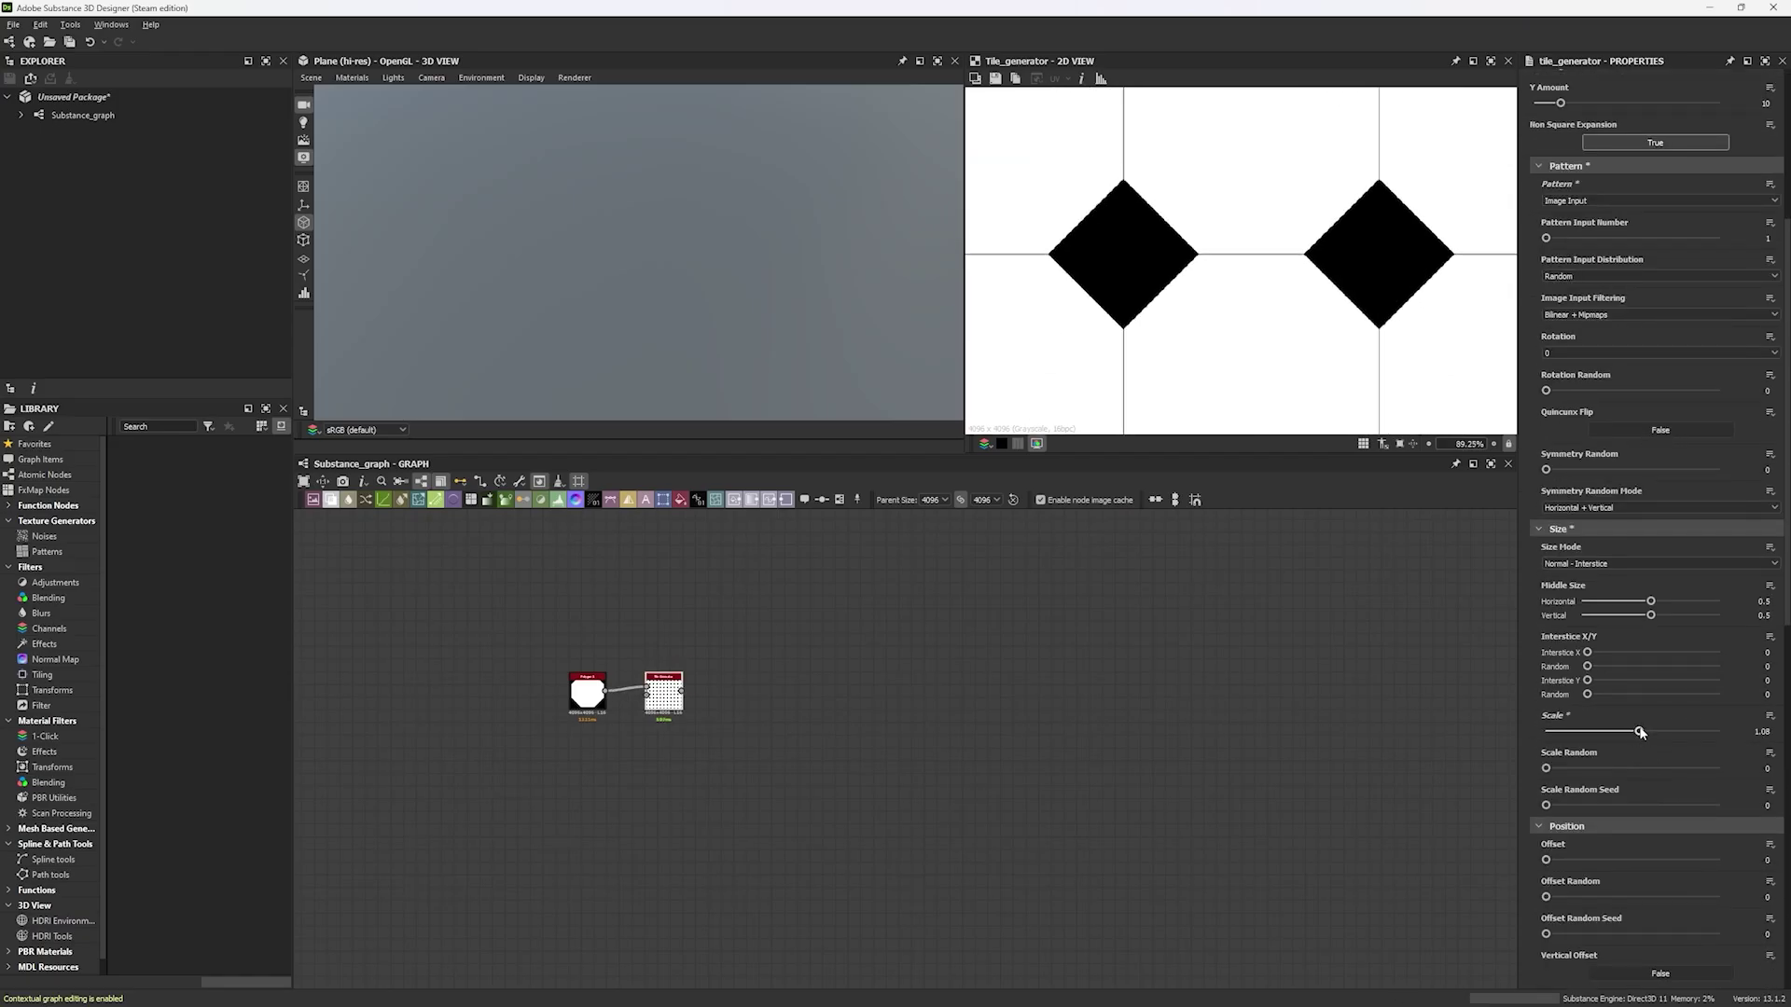
Step: Add Invert Grayscale and a Blend set to Max (Lighten) at opacity 0.61
drag(682, 691, 708, 631)
text(invert)
click(821, 568)
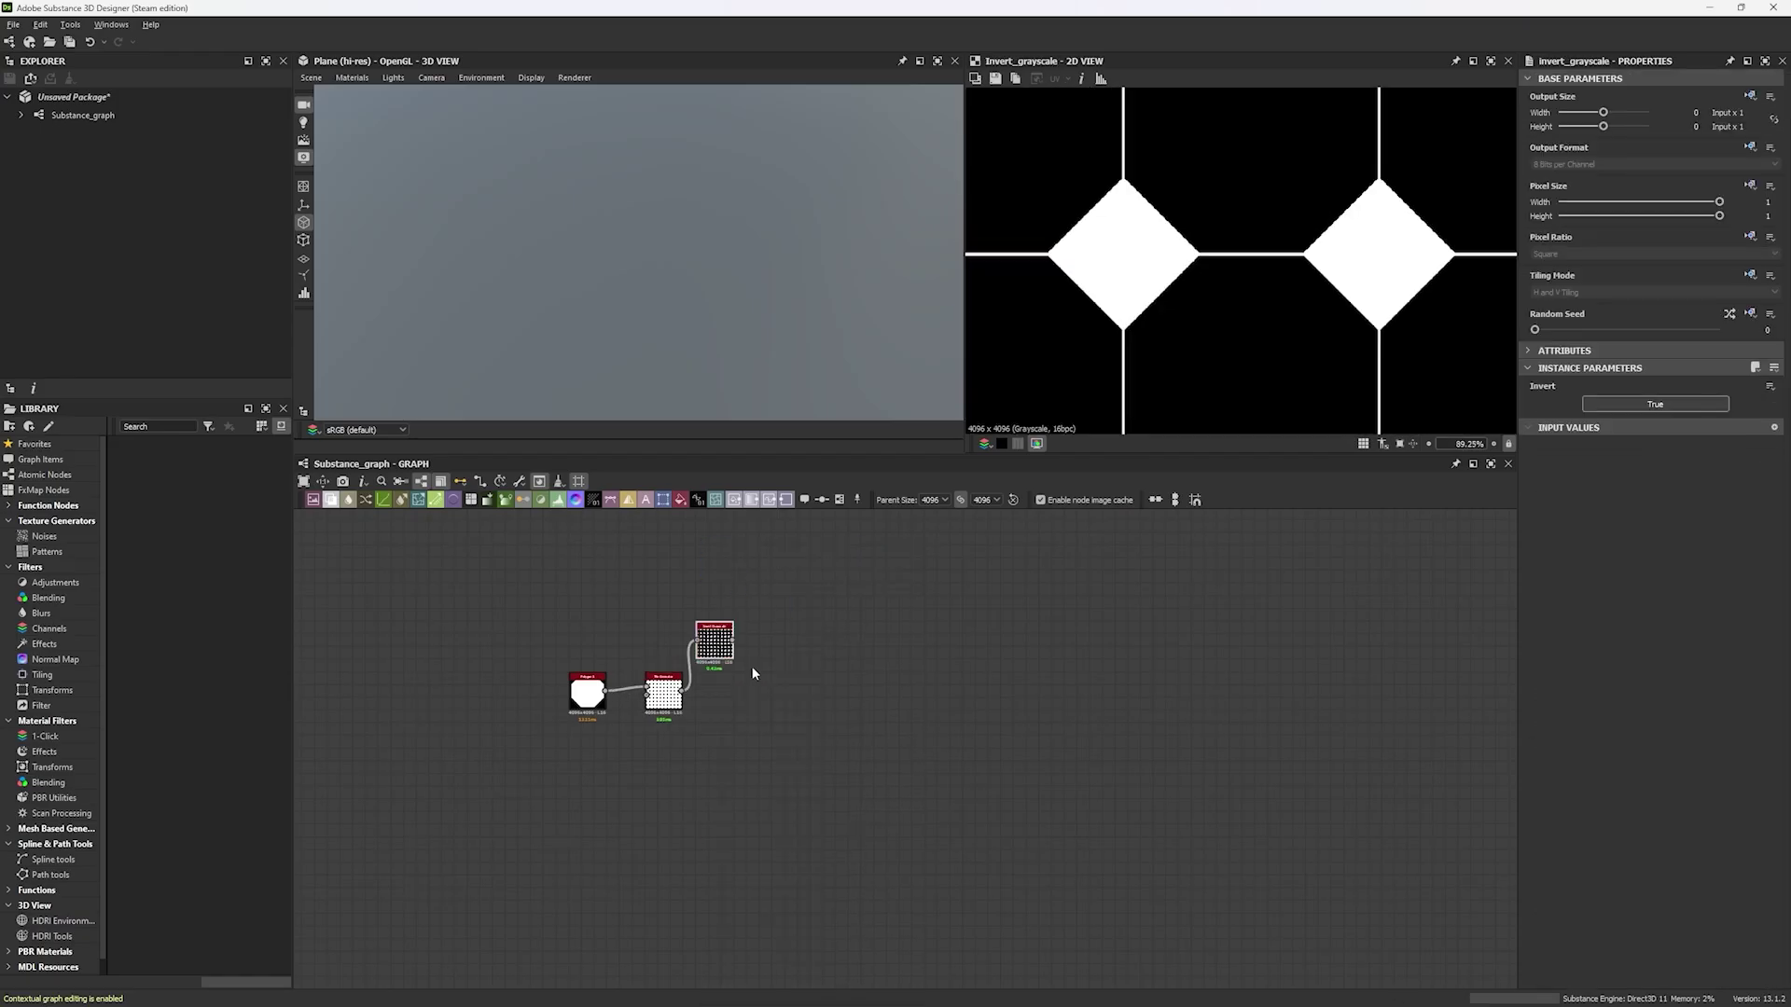
click(821, 560)
drag(770, 692, 774, 682)
click(1653, 422)
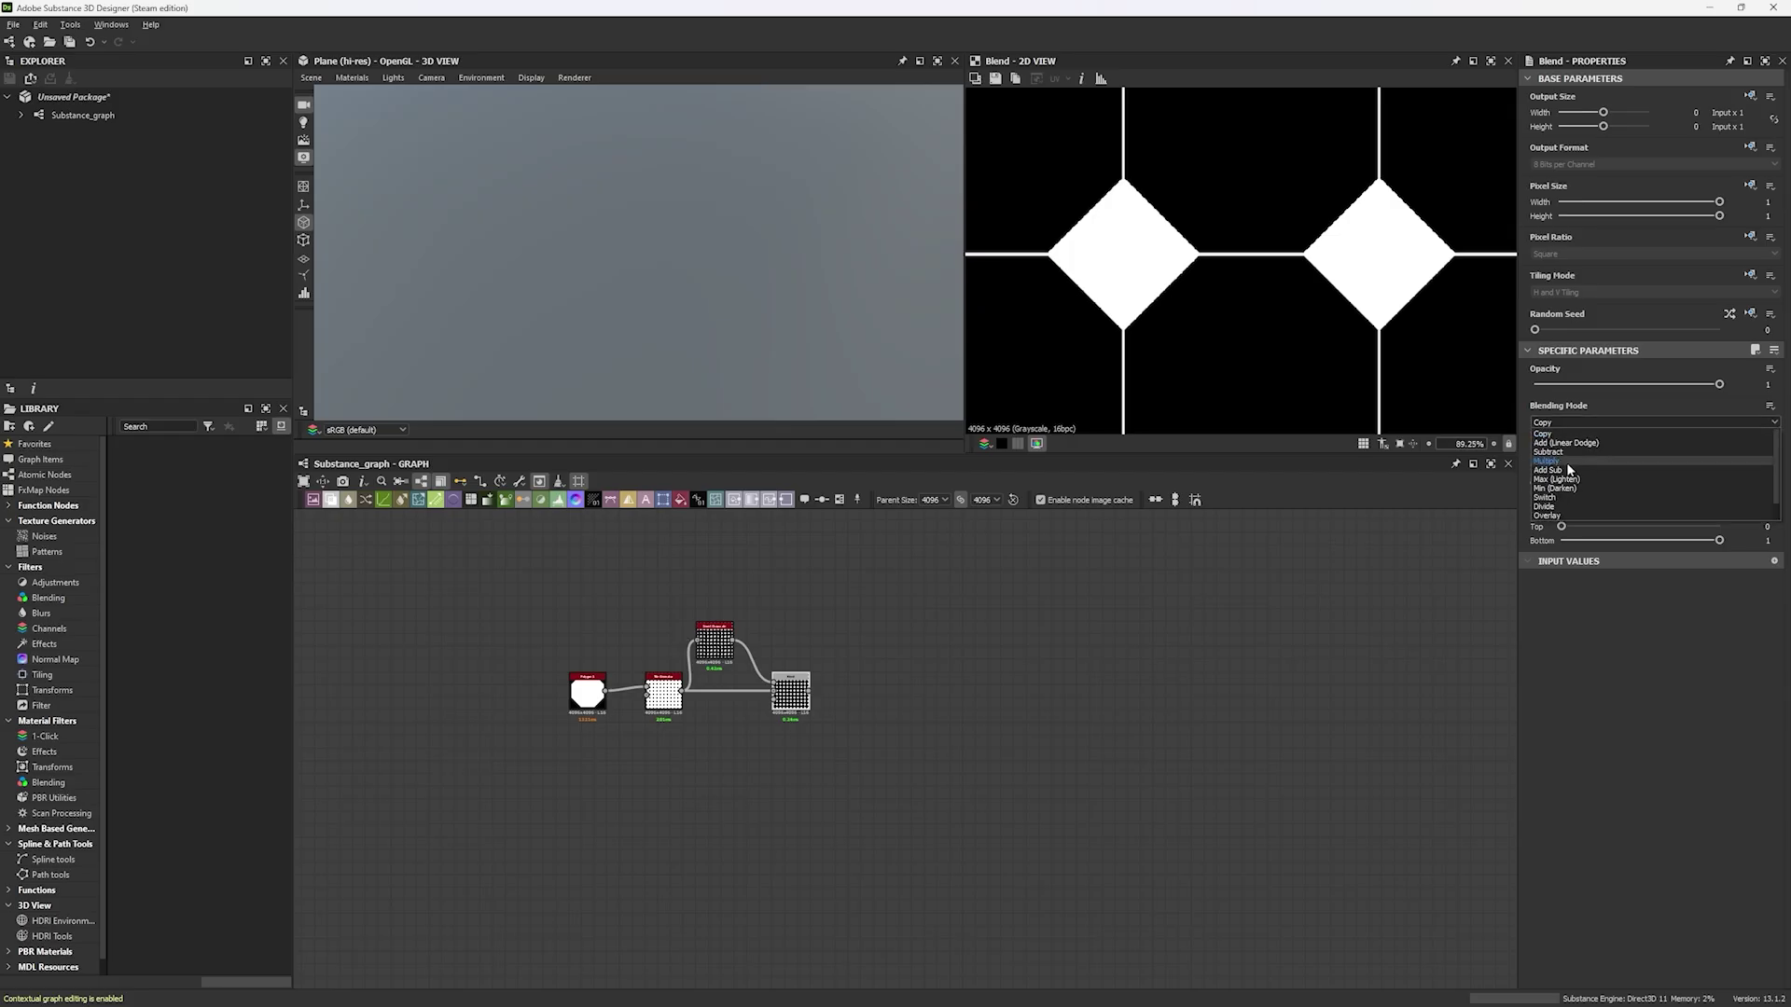
click(1586, 471)
drag(1719, 384, 1647, 385)
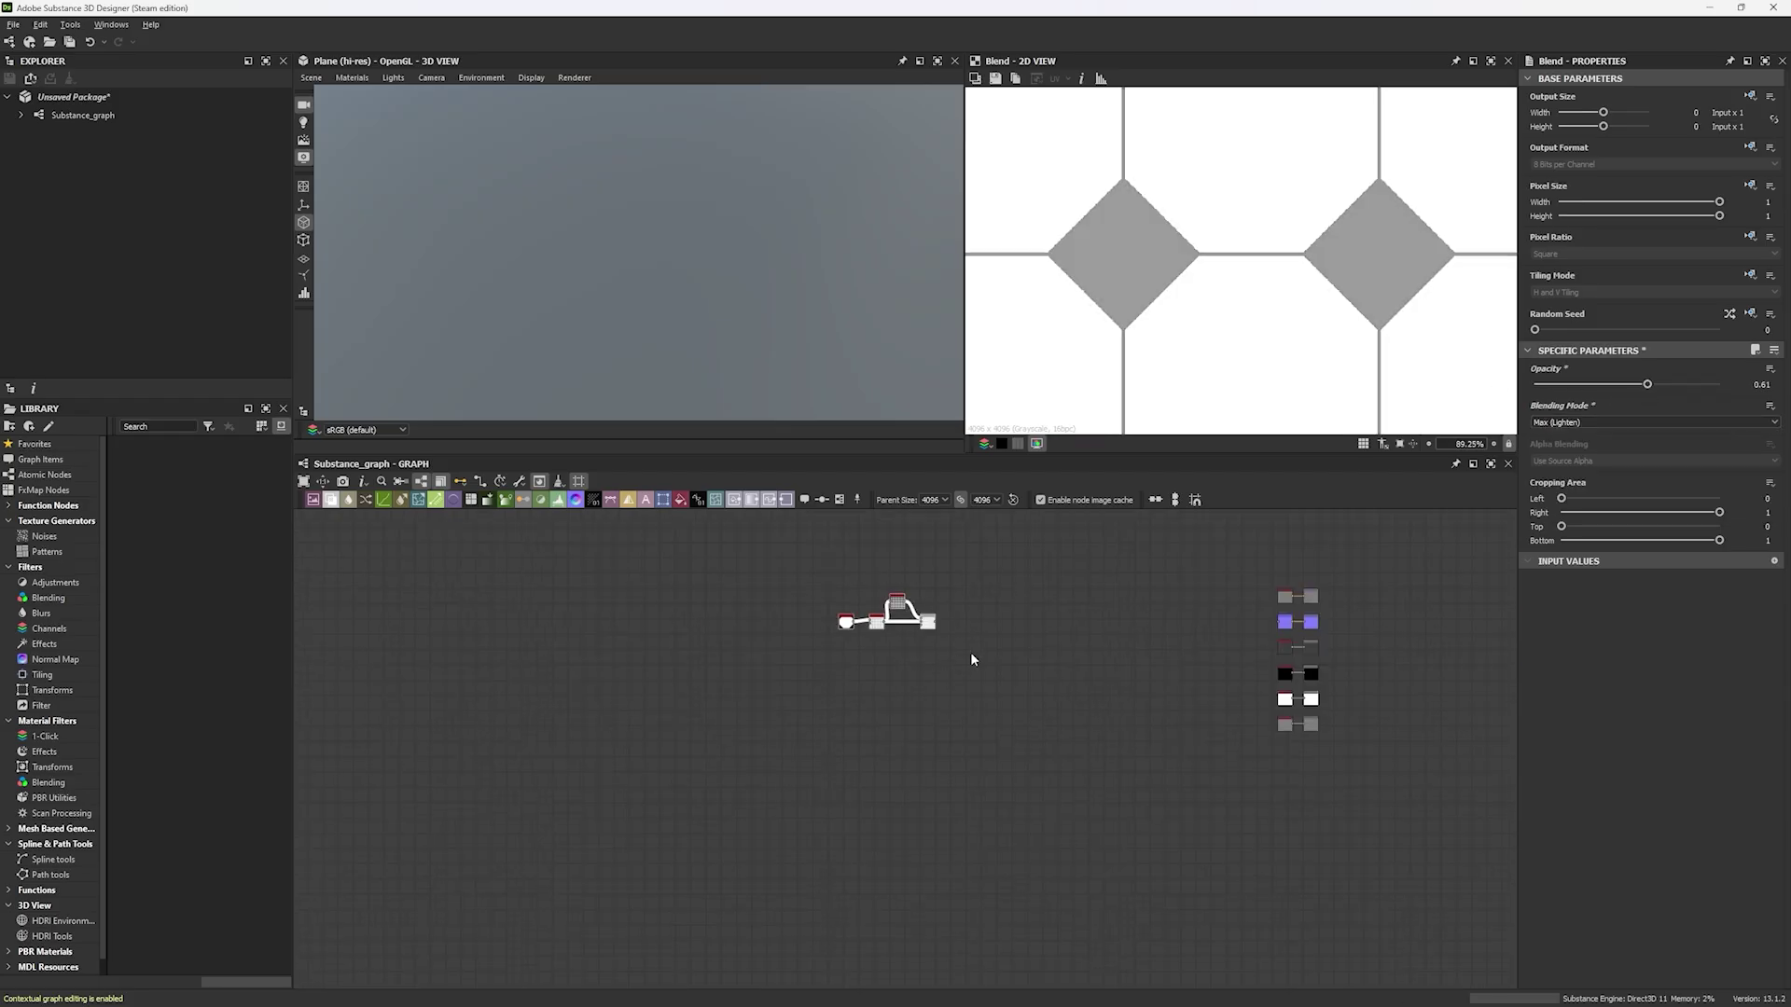
scroll(896, 611, up, 5)
scroll(1283, 349, down, 6)
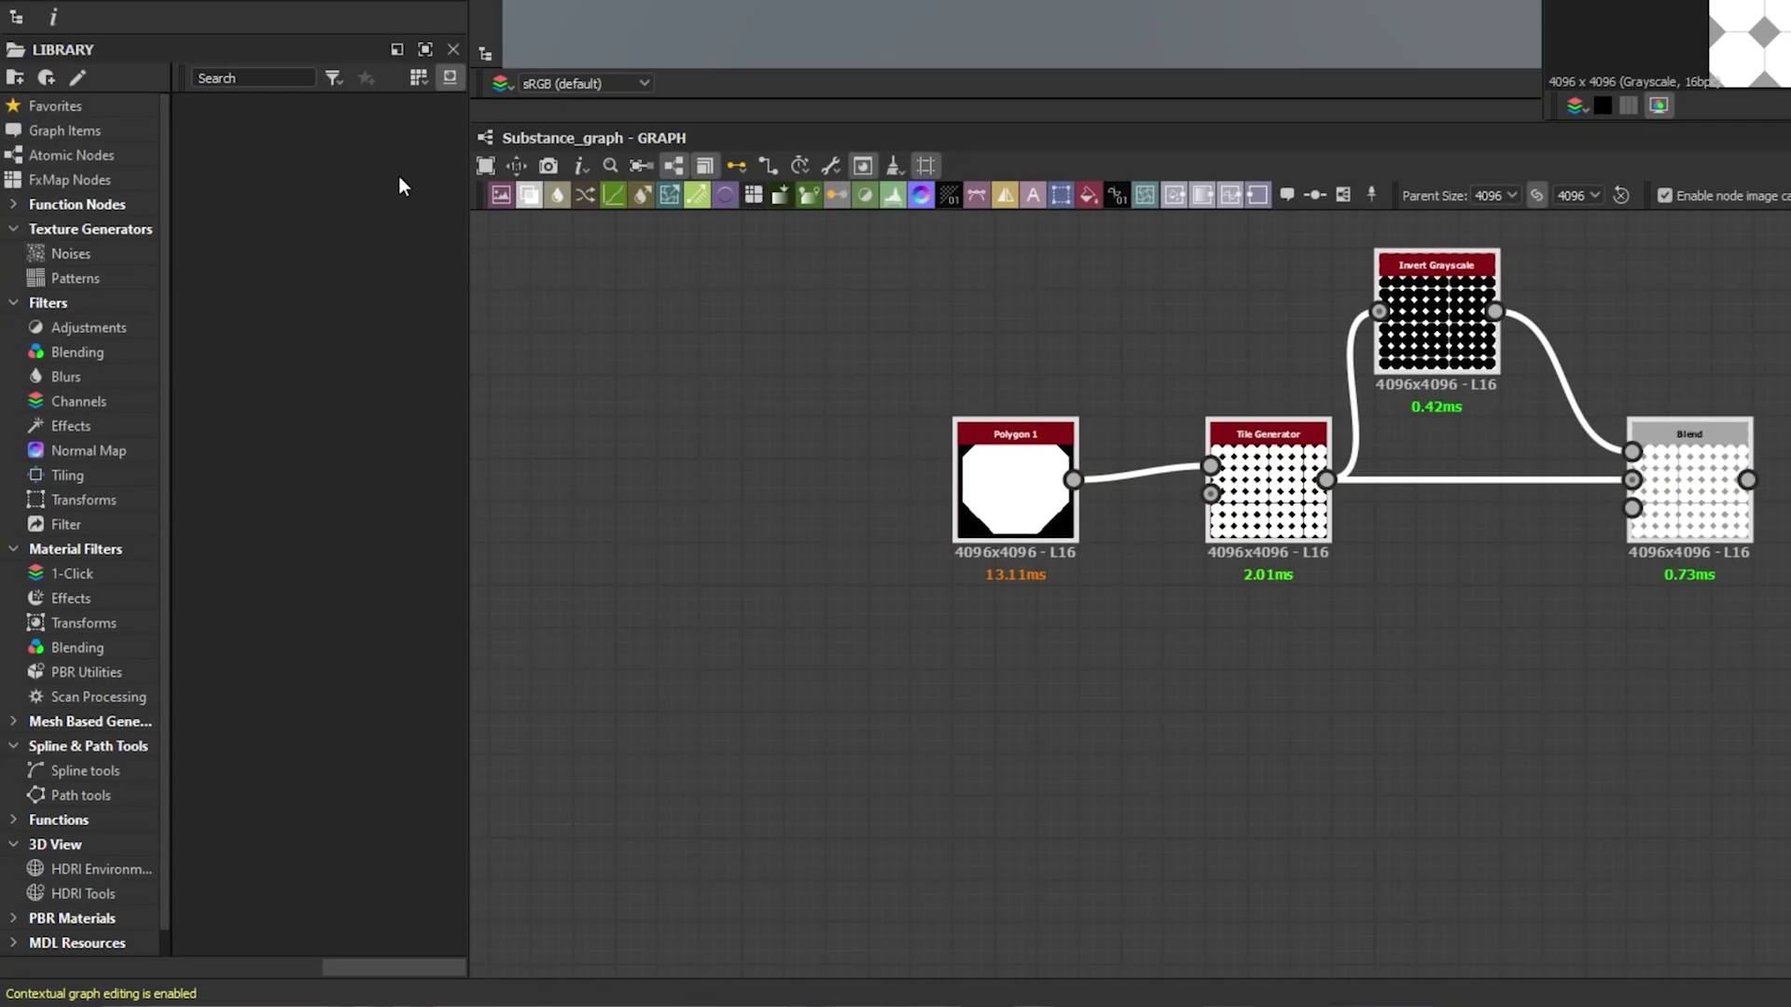
Step: Insert a Directional Warp after the noise blend and search the web for 'Directional Warp' Substance Designer
click(116, 259)
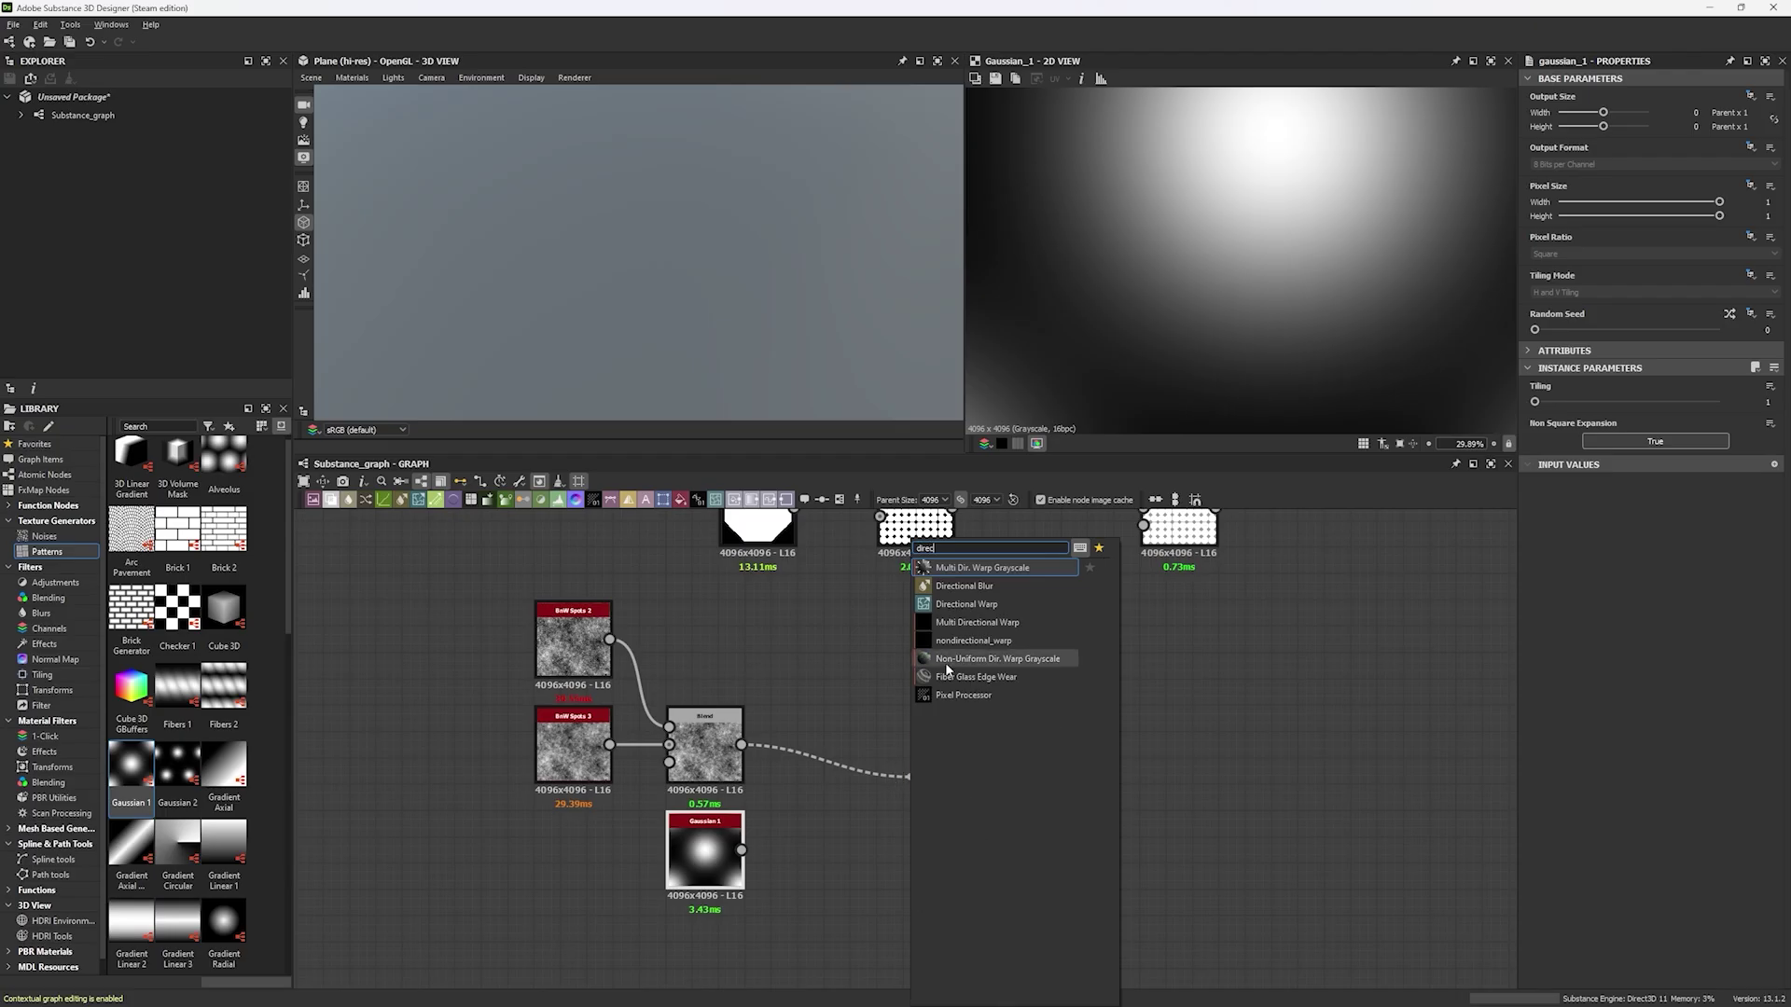
click(954, 605)
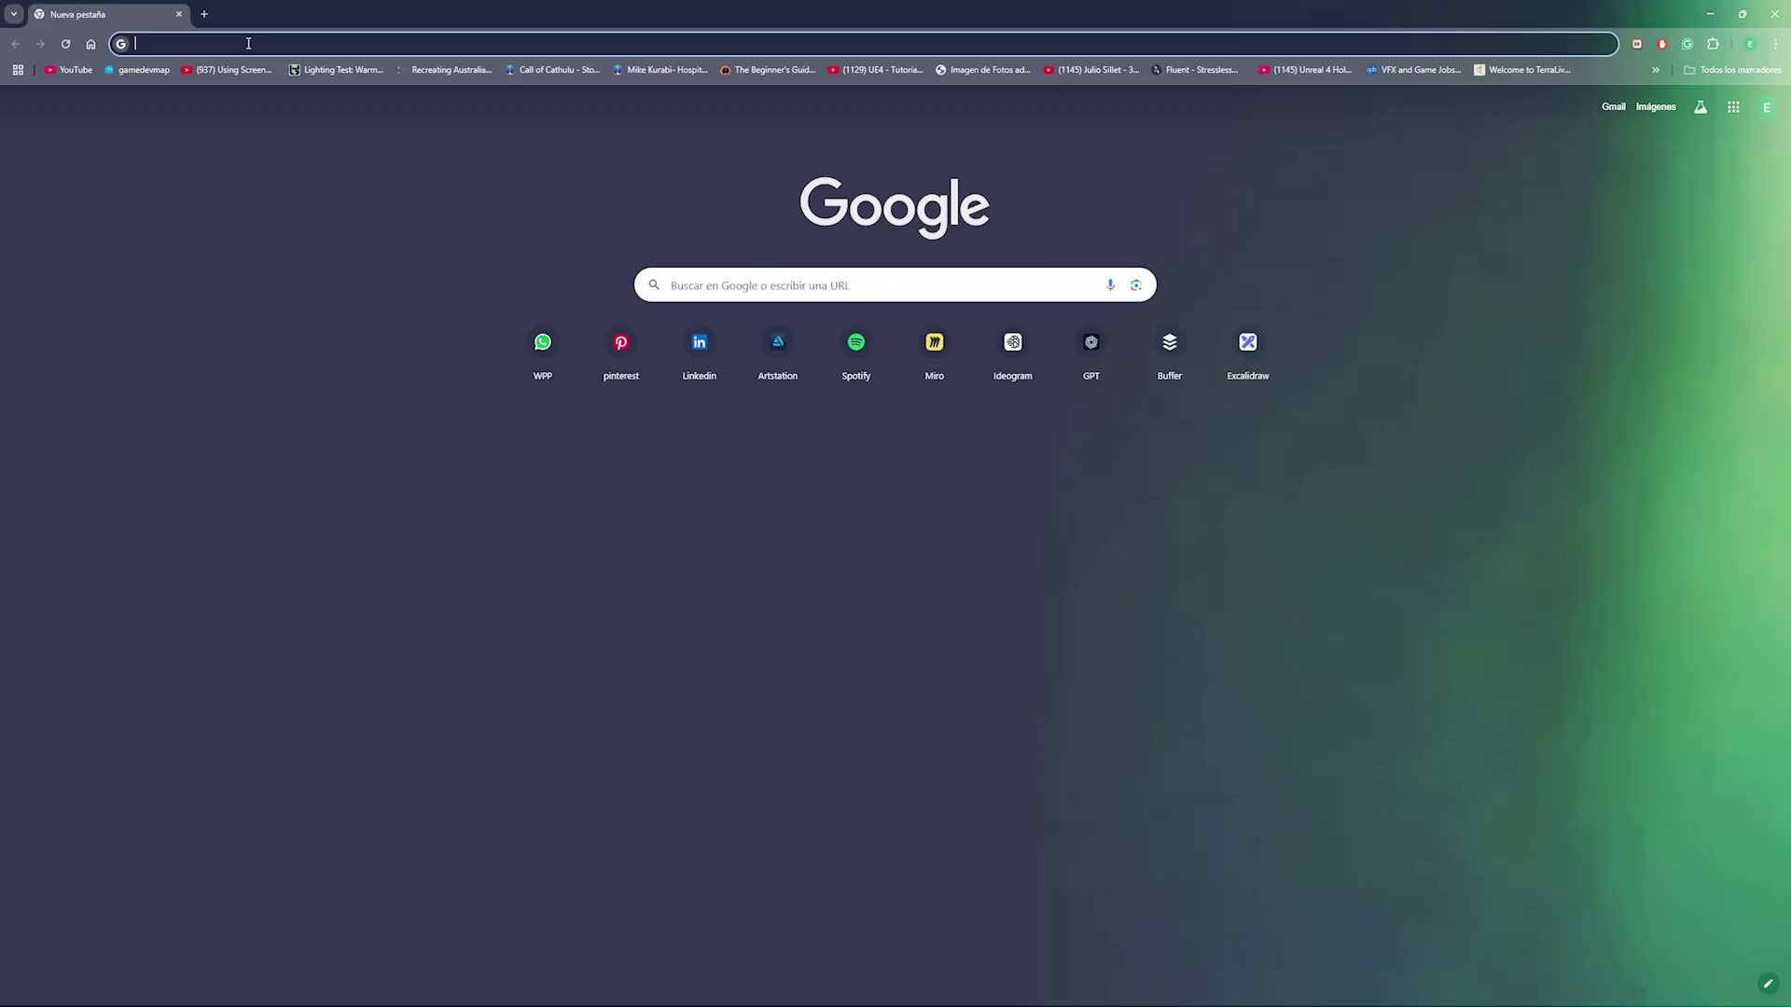
click(248, 43)
text(Directional Warp)
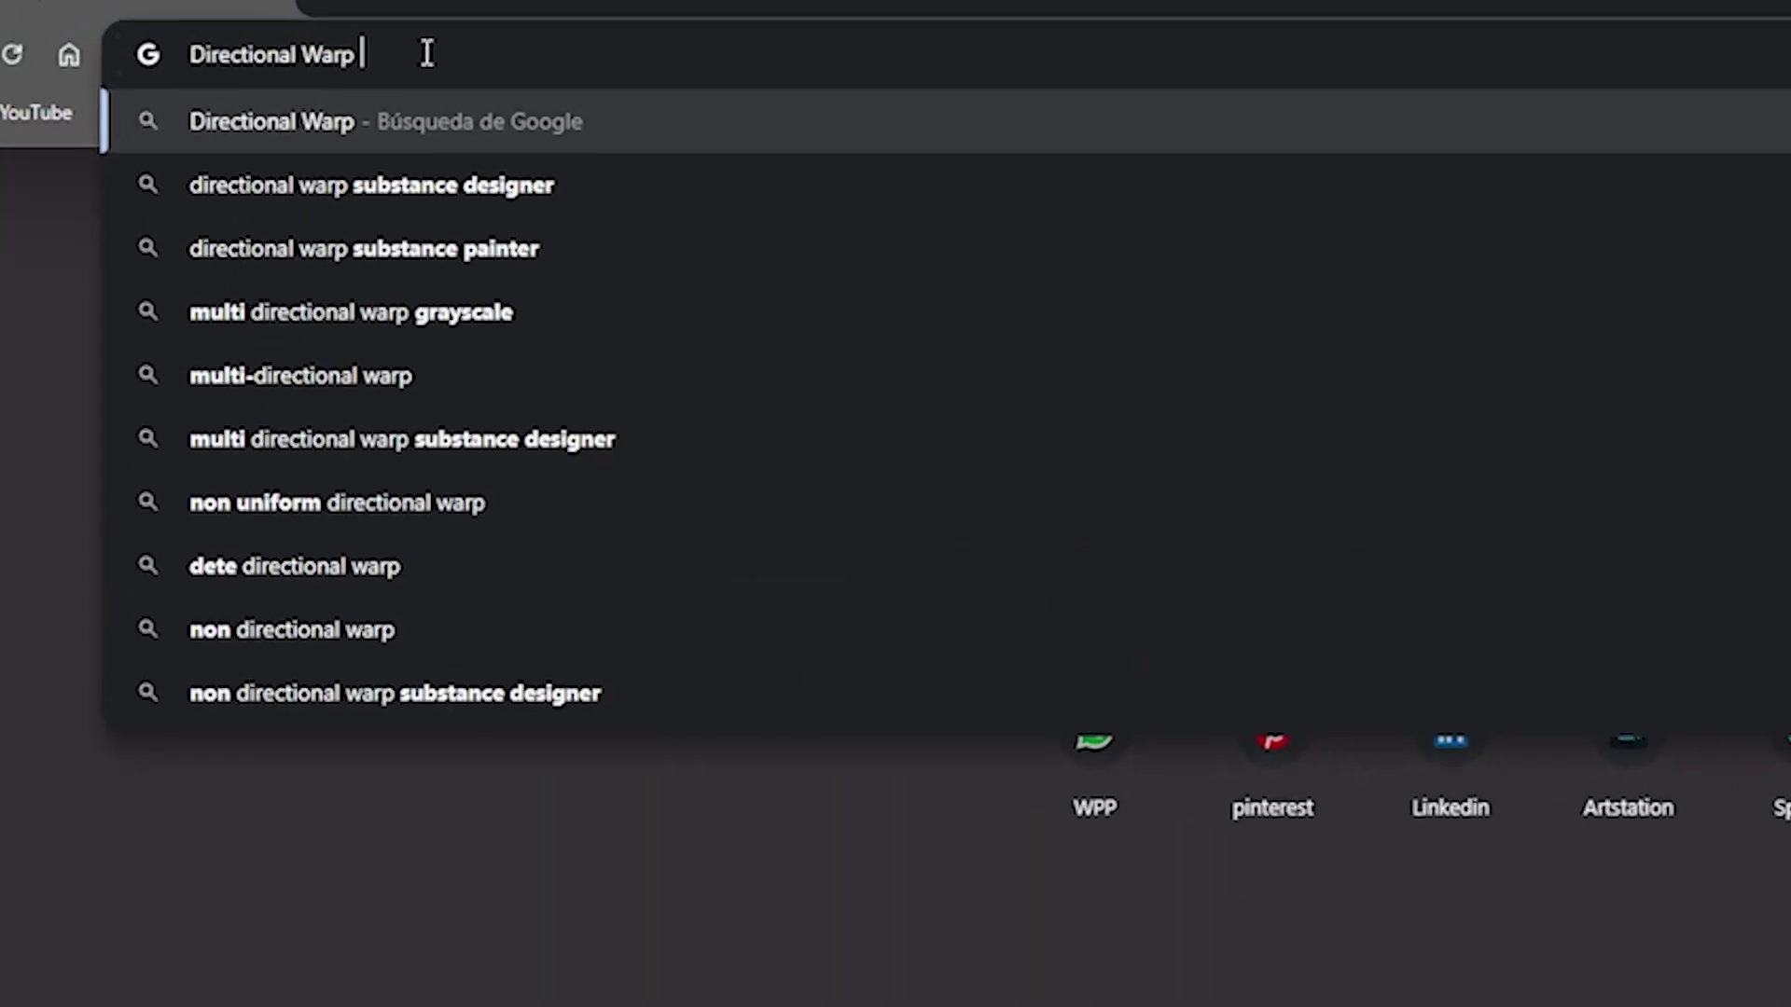
key(Down)
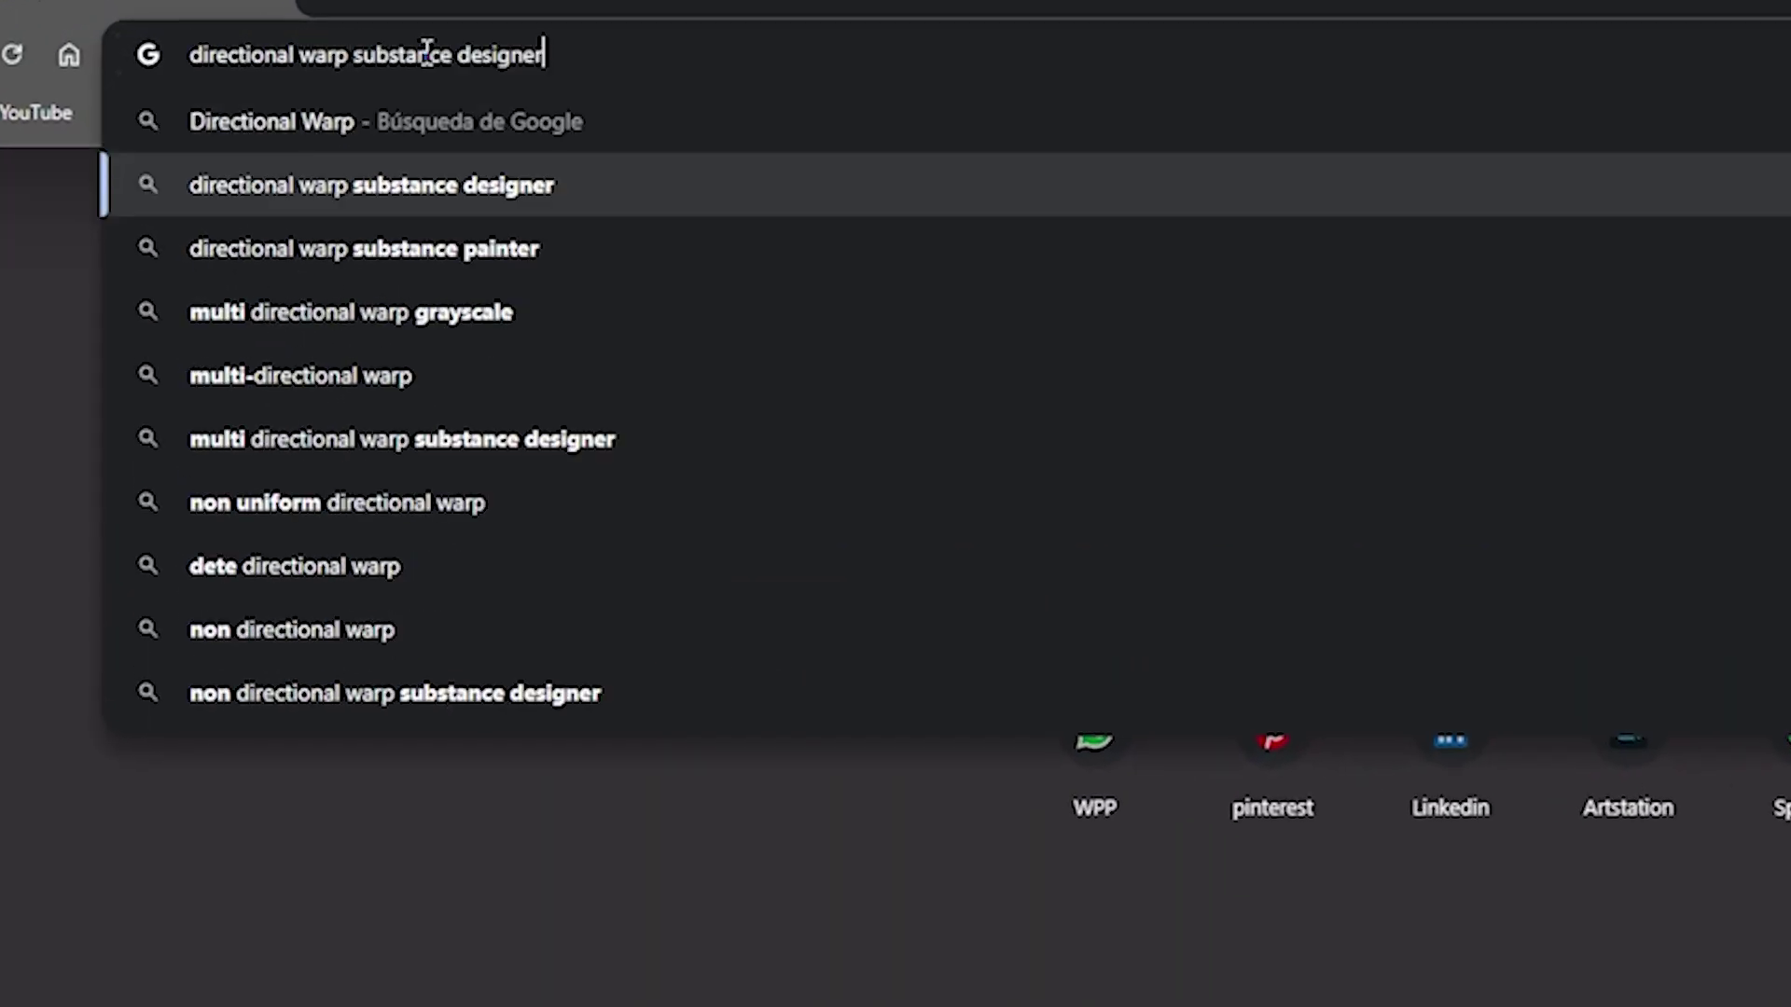
key(Return)
scroll(45, 889, down, 2)
scroll(261, 495, down, 1)
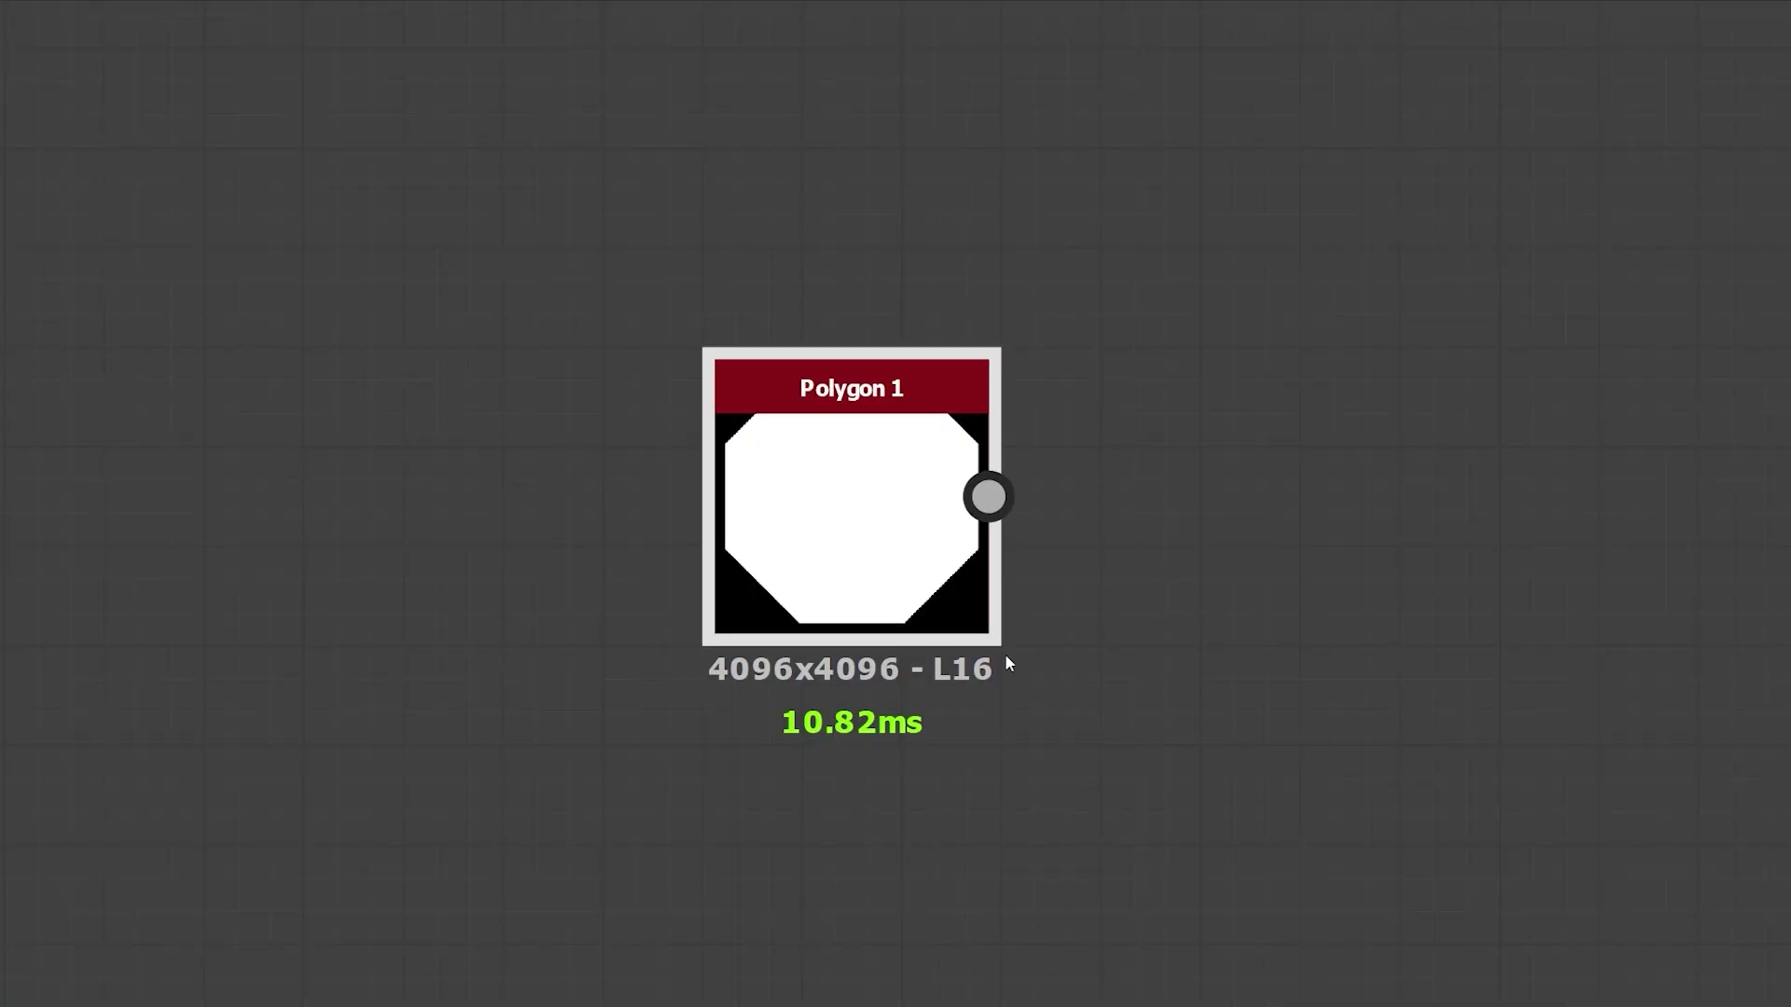
Step: Add a Uniform Color node from the node search
key(space)
text(unif)
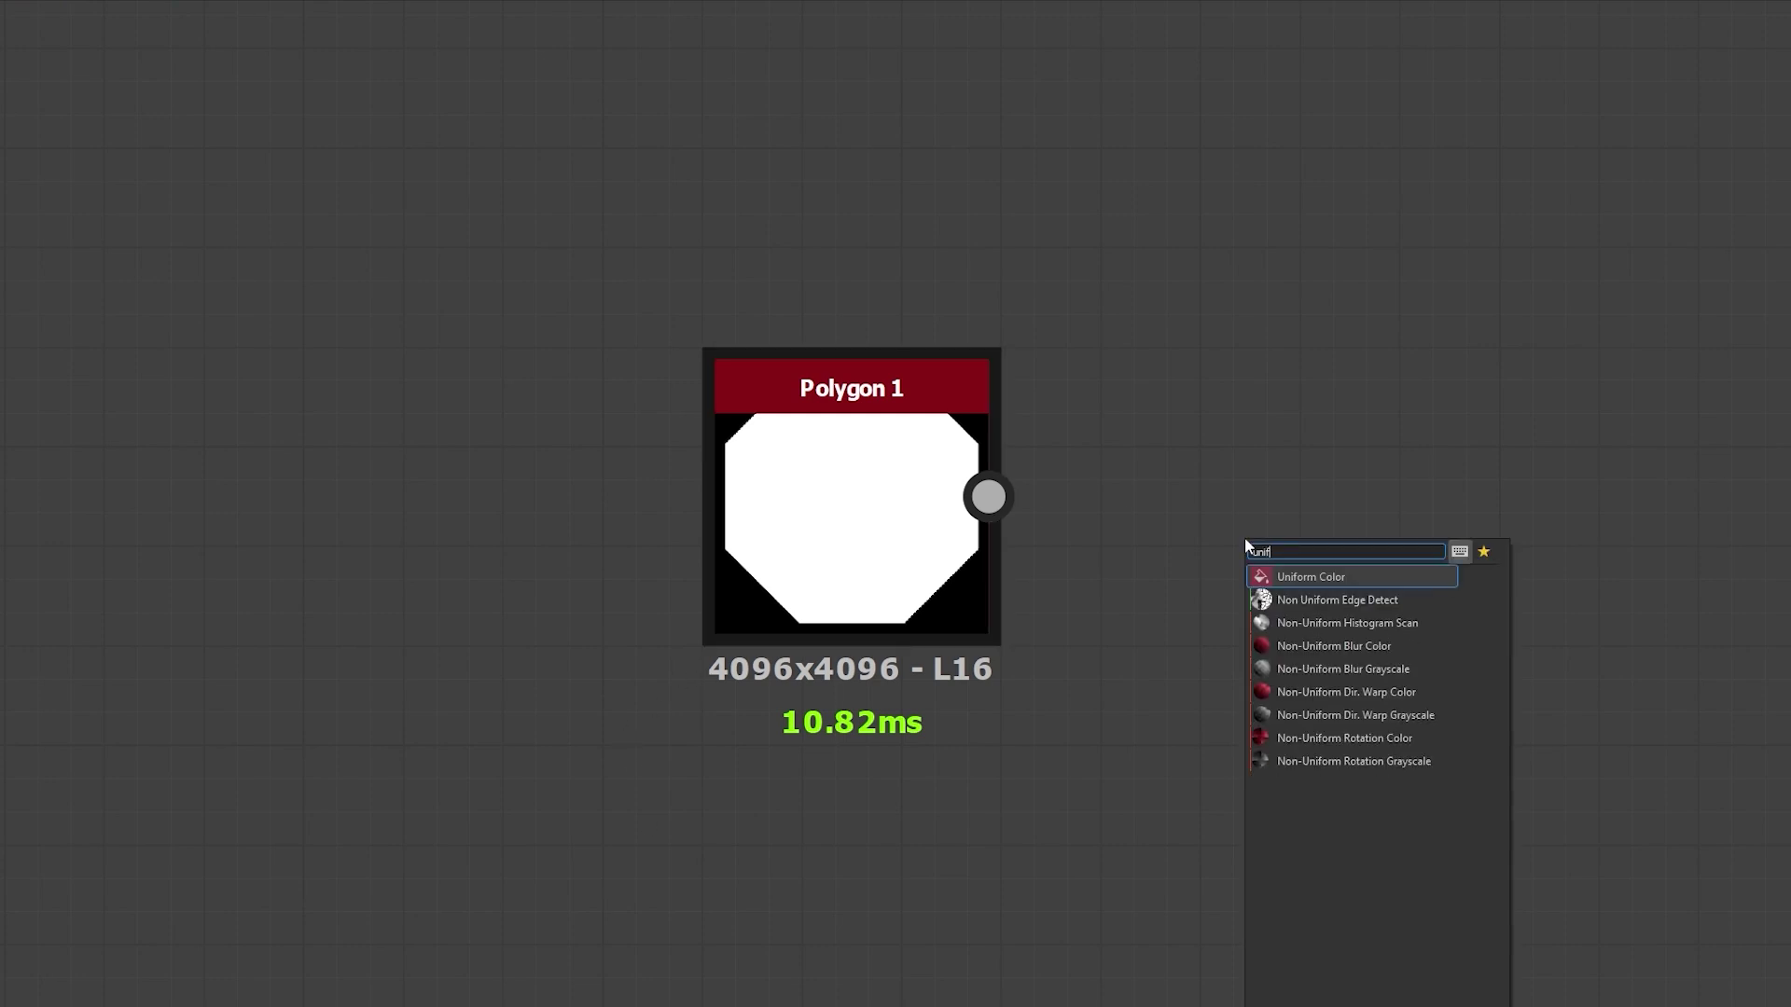
text(o)
key(Return)
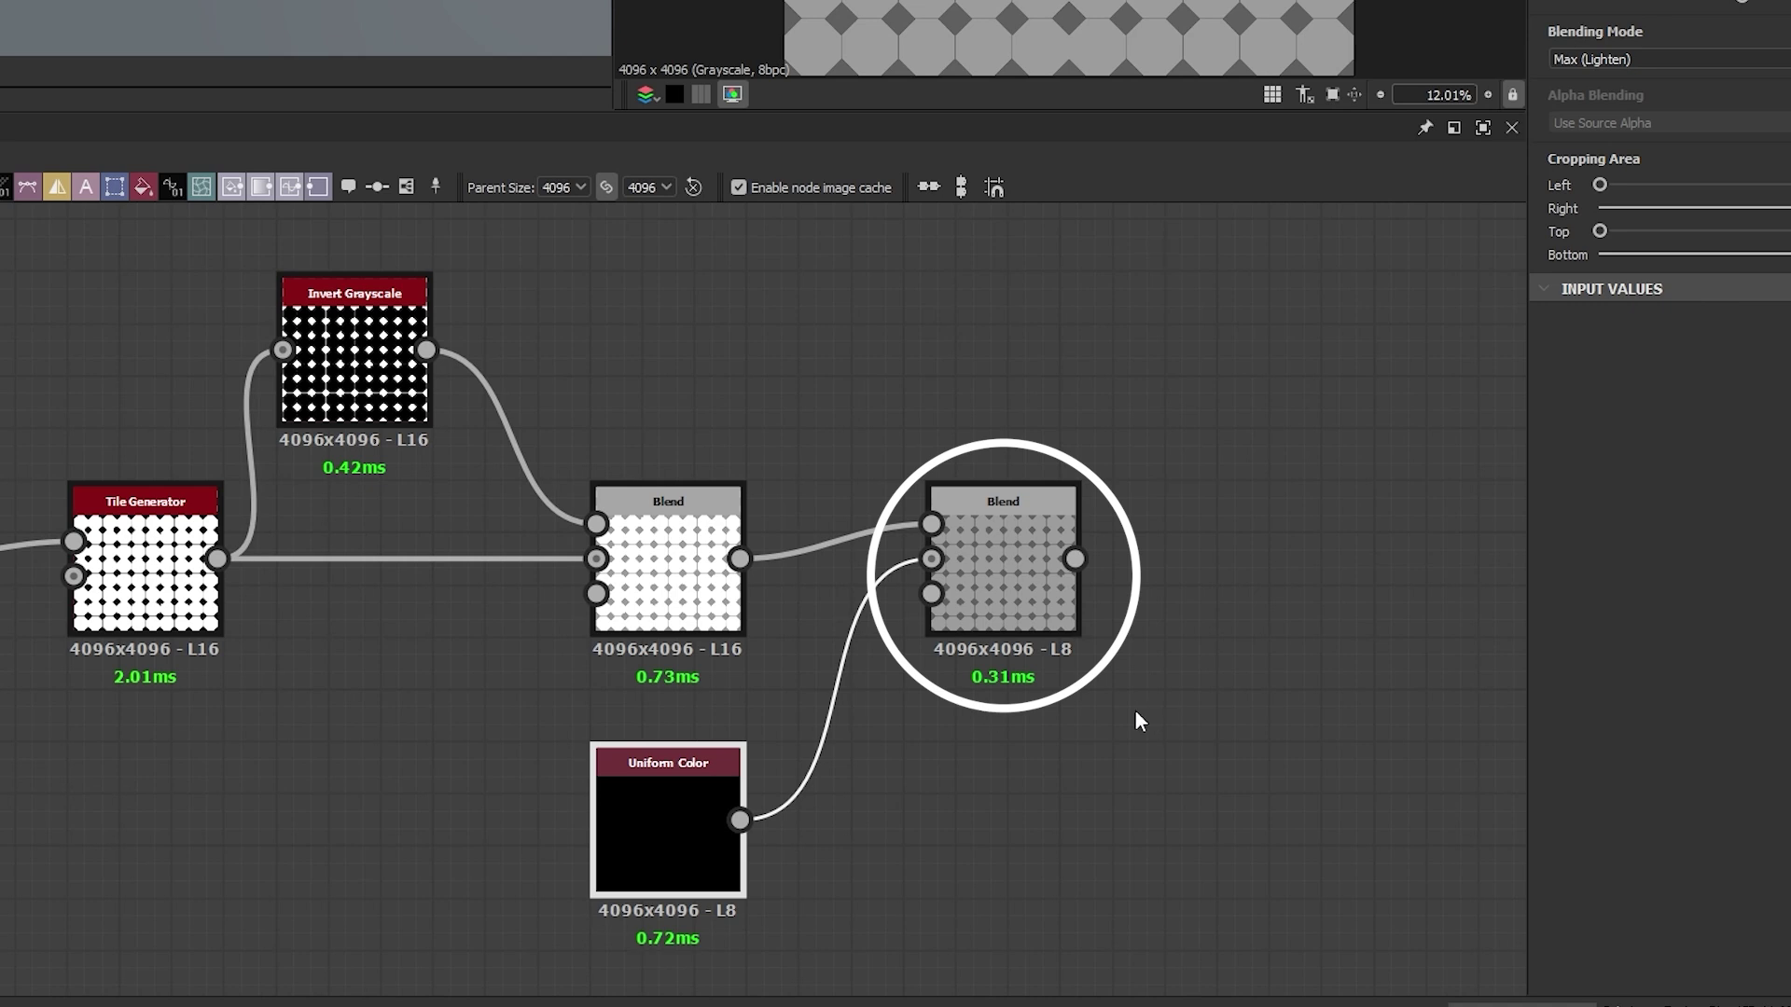
Step: Set the Uniform Color output format to Absolute at 16 bits per channel
mouse_move(725, 875)
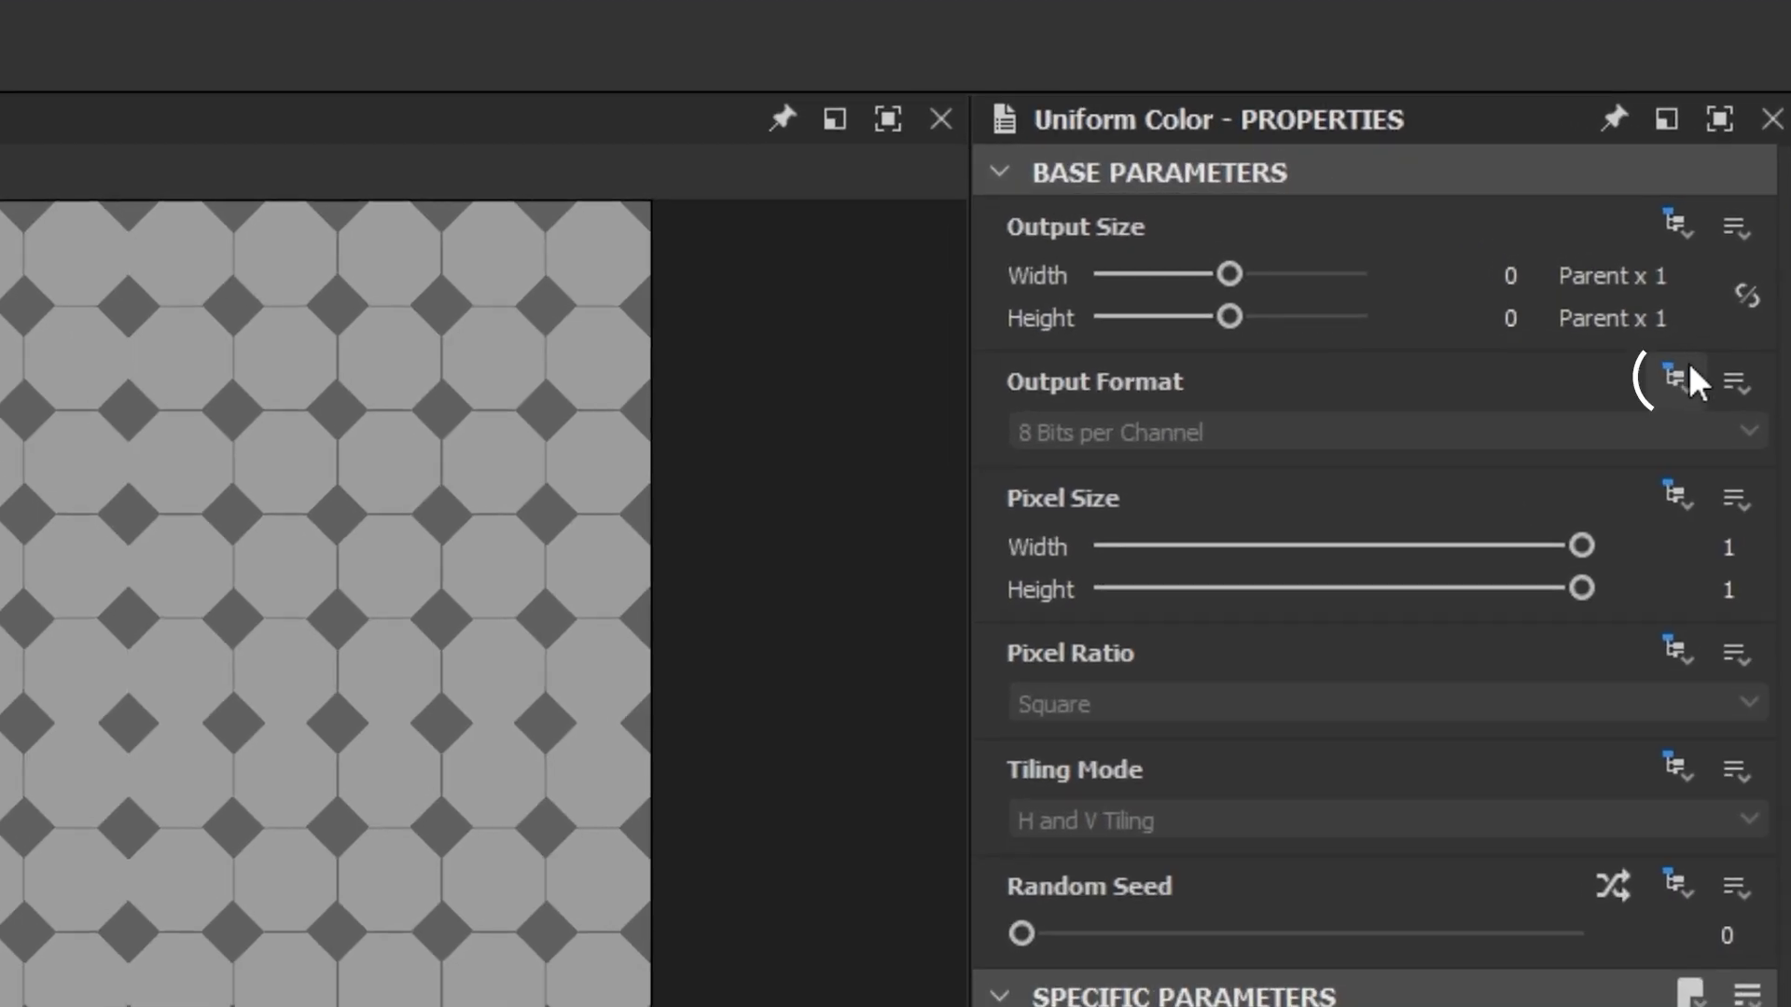
click(1705, 327)
click(1653, 413)
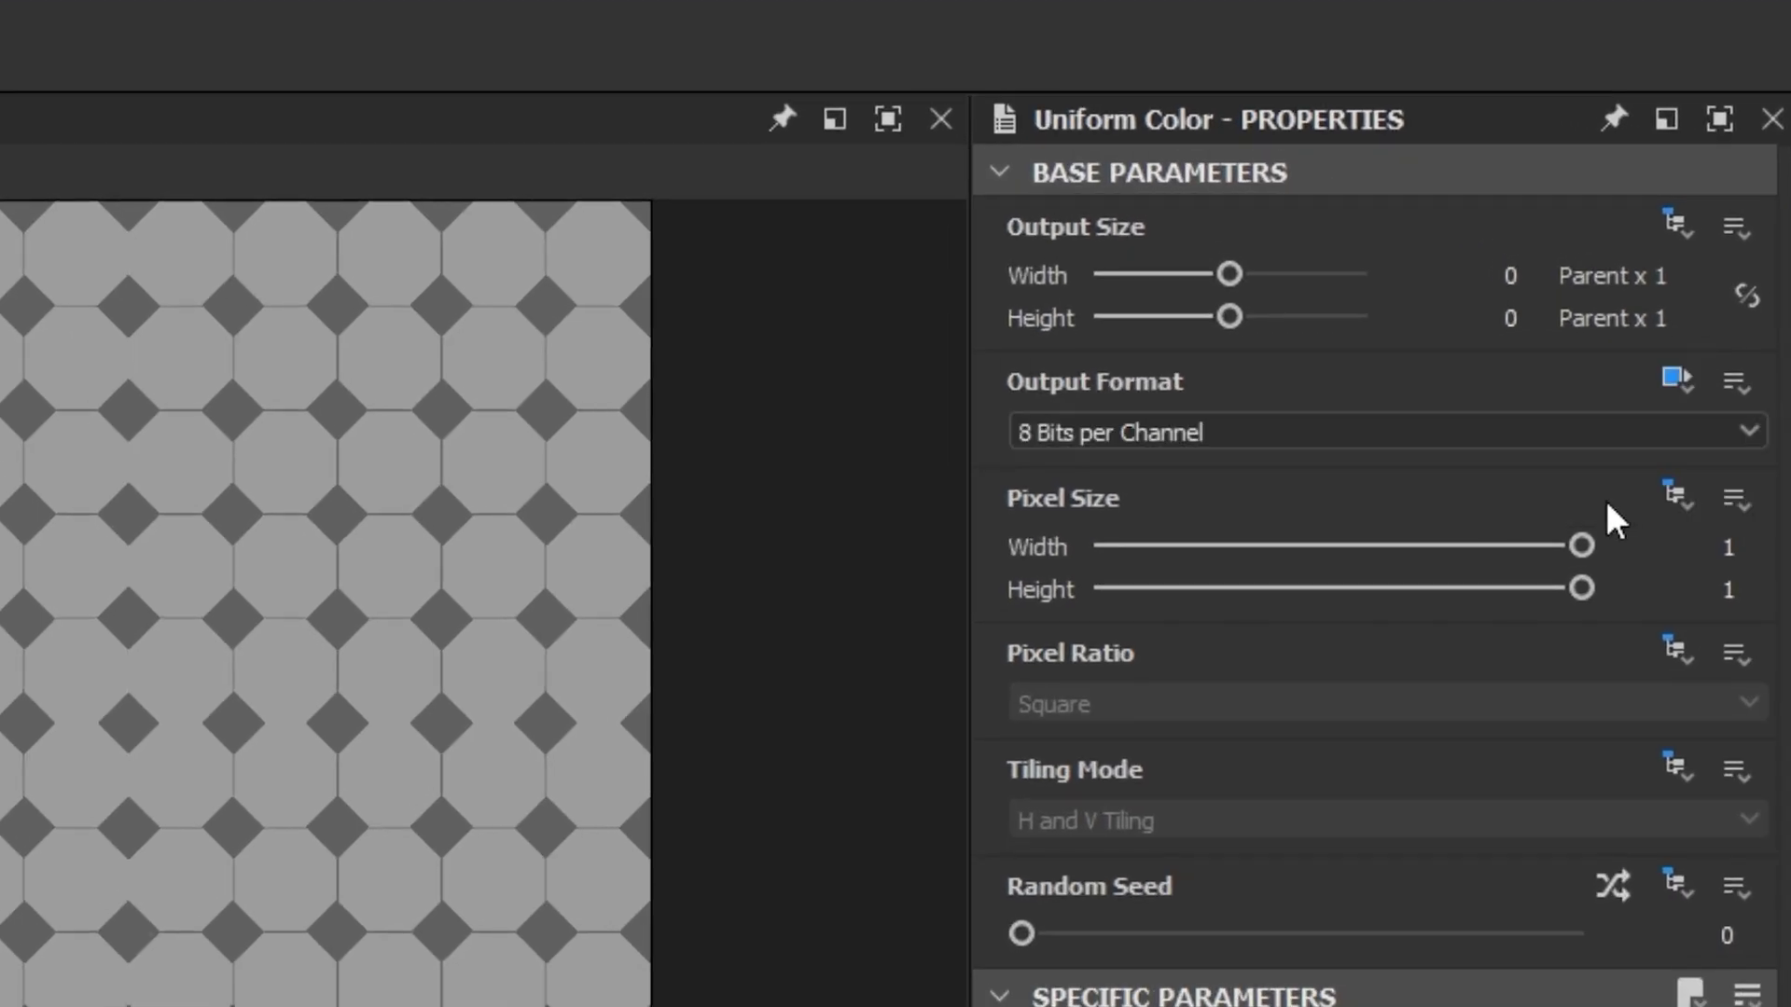
click(1272, 433)
click(1245, 490)
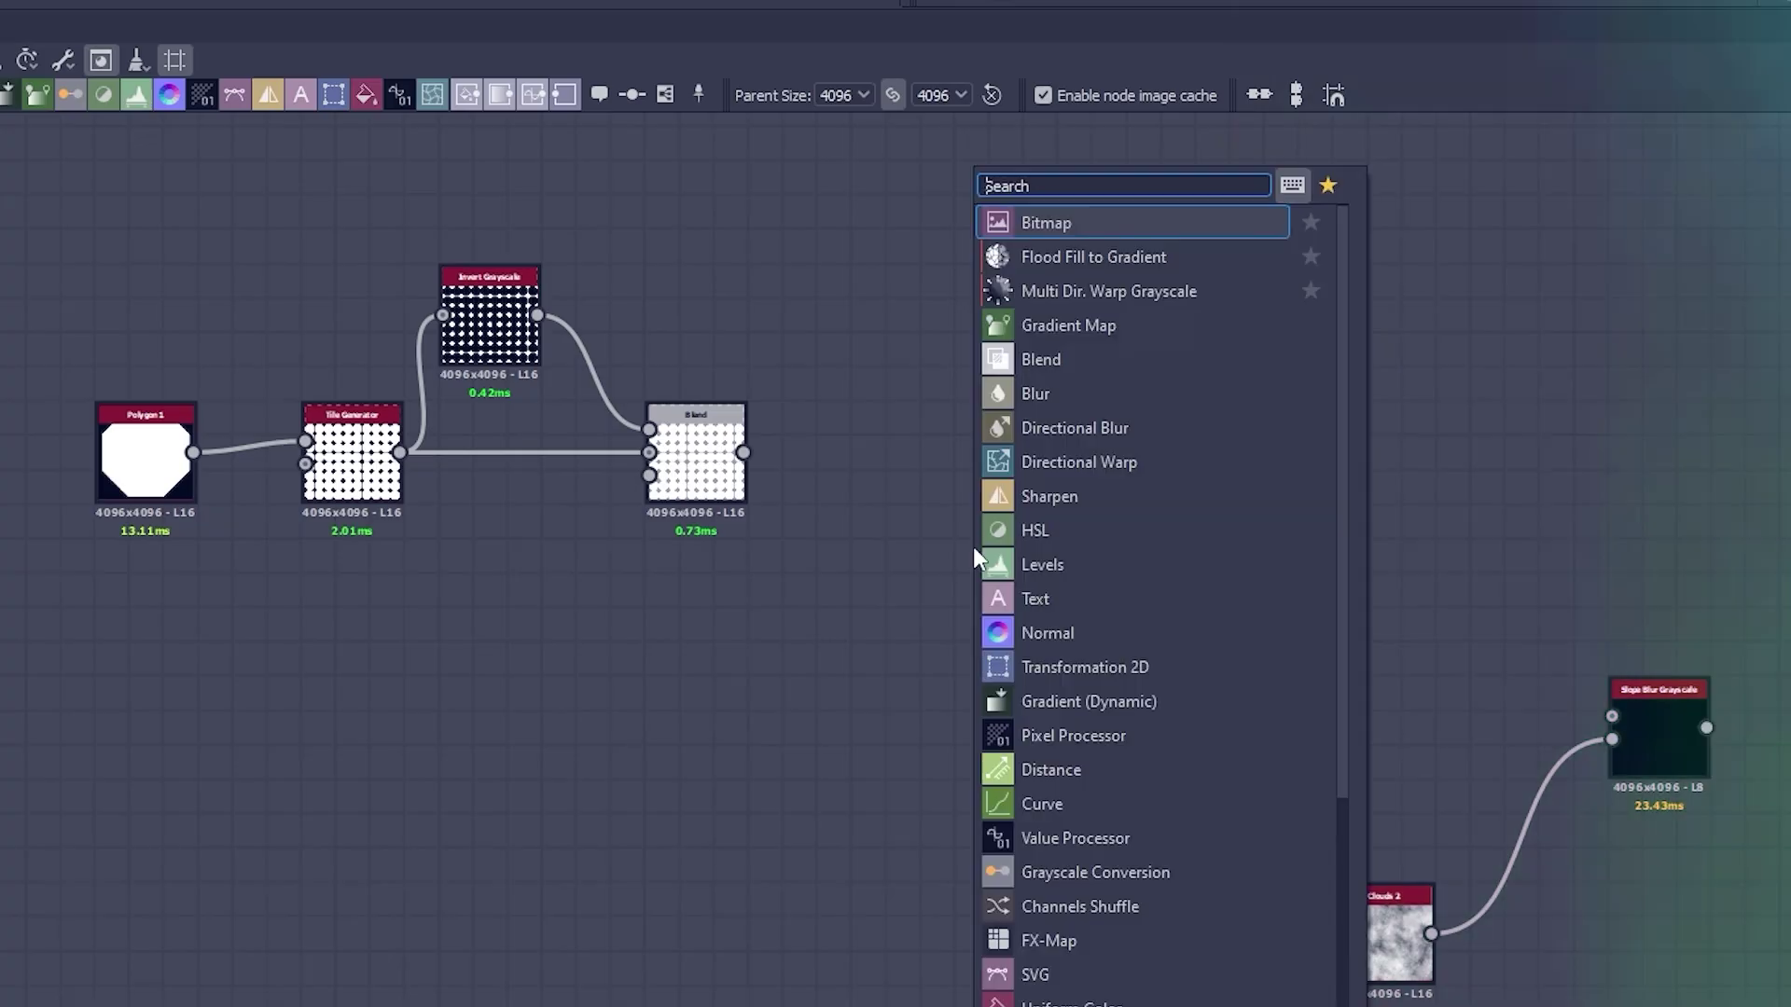
Step: Add a new Blend node and wire the tile Blend output toward Slope Blur
text(blend)
key(Return)
drag(880, 689, 977, 745)
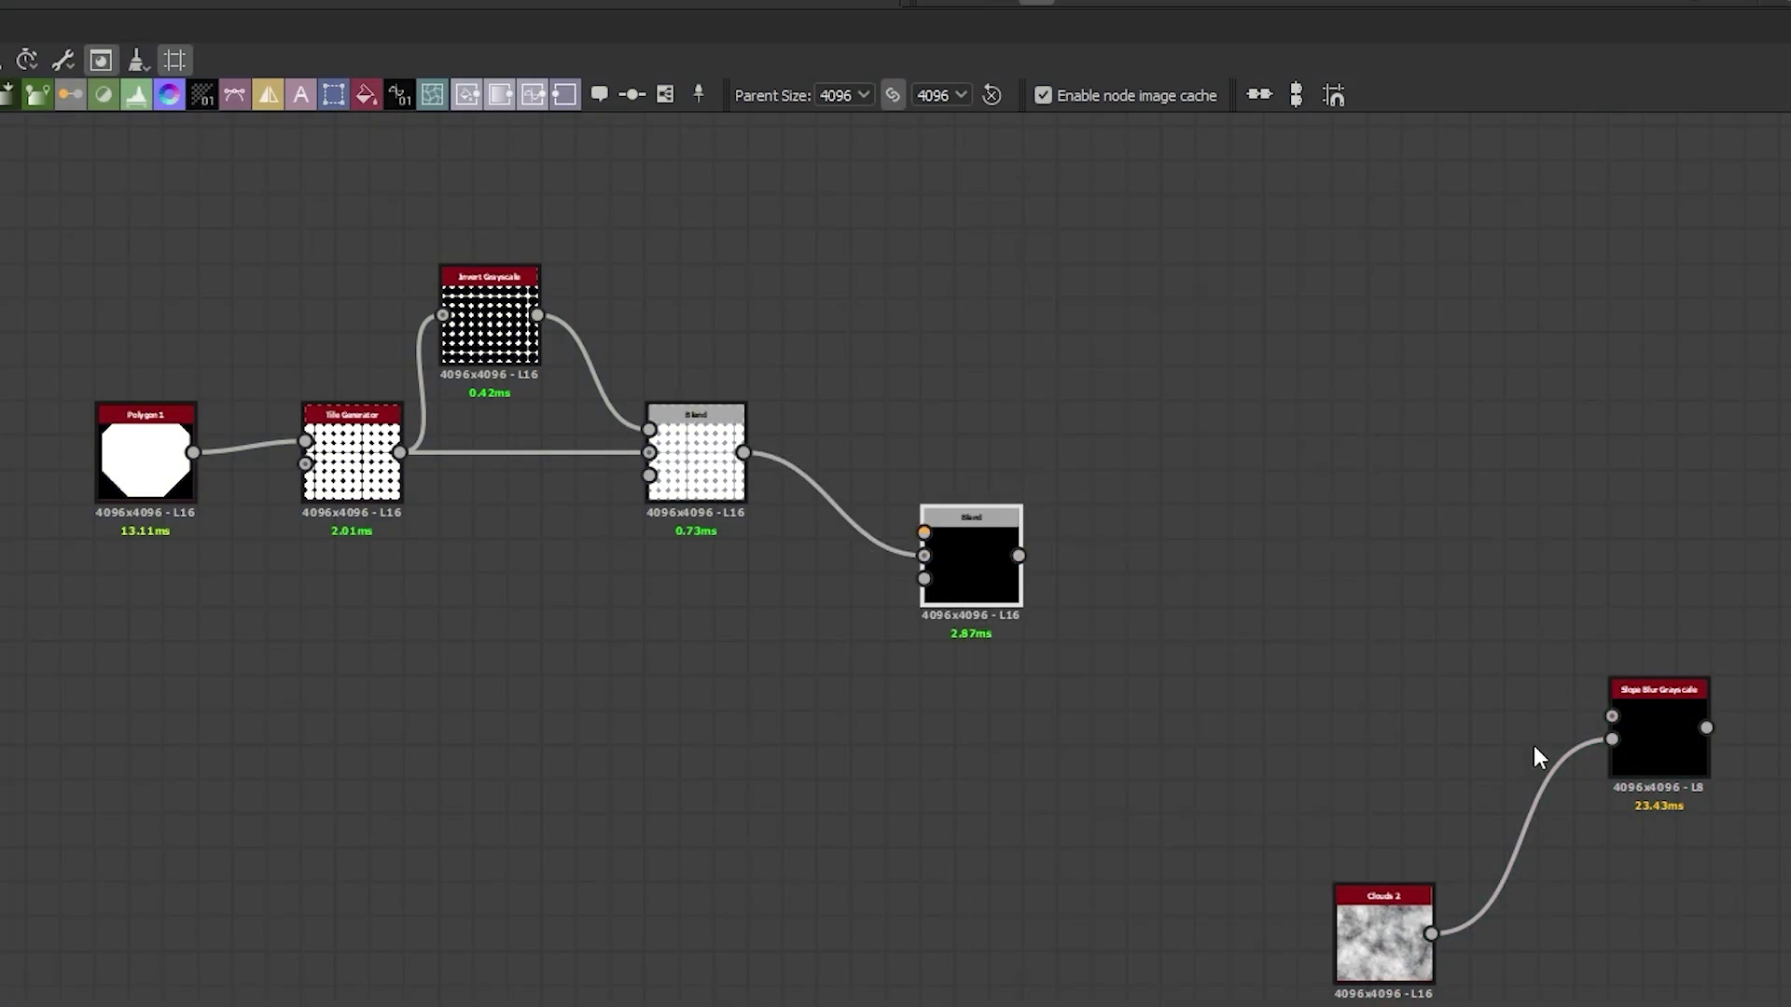
drag(1612, 715, 1133, 580)
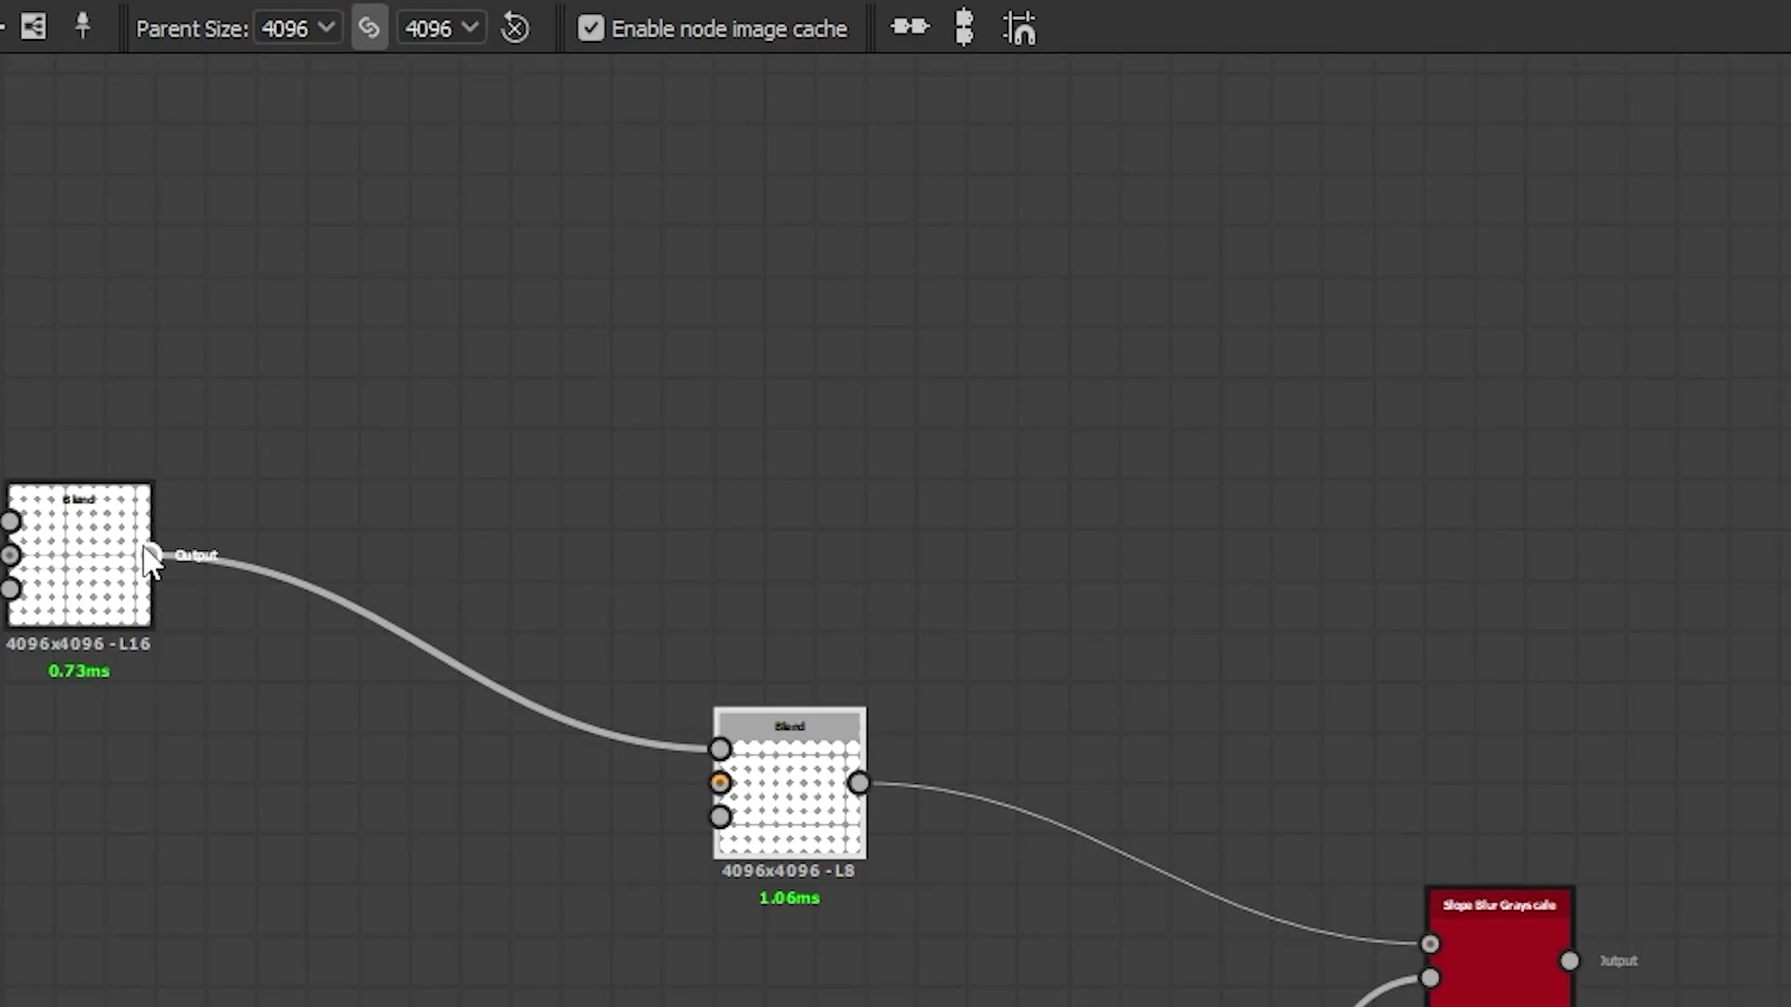
Step: Insert a Dot node on the Blend output and connect it to Slope Blur's Grayscale input
drag(149, 556, 722, 355)
text(dot)
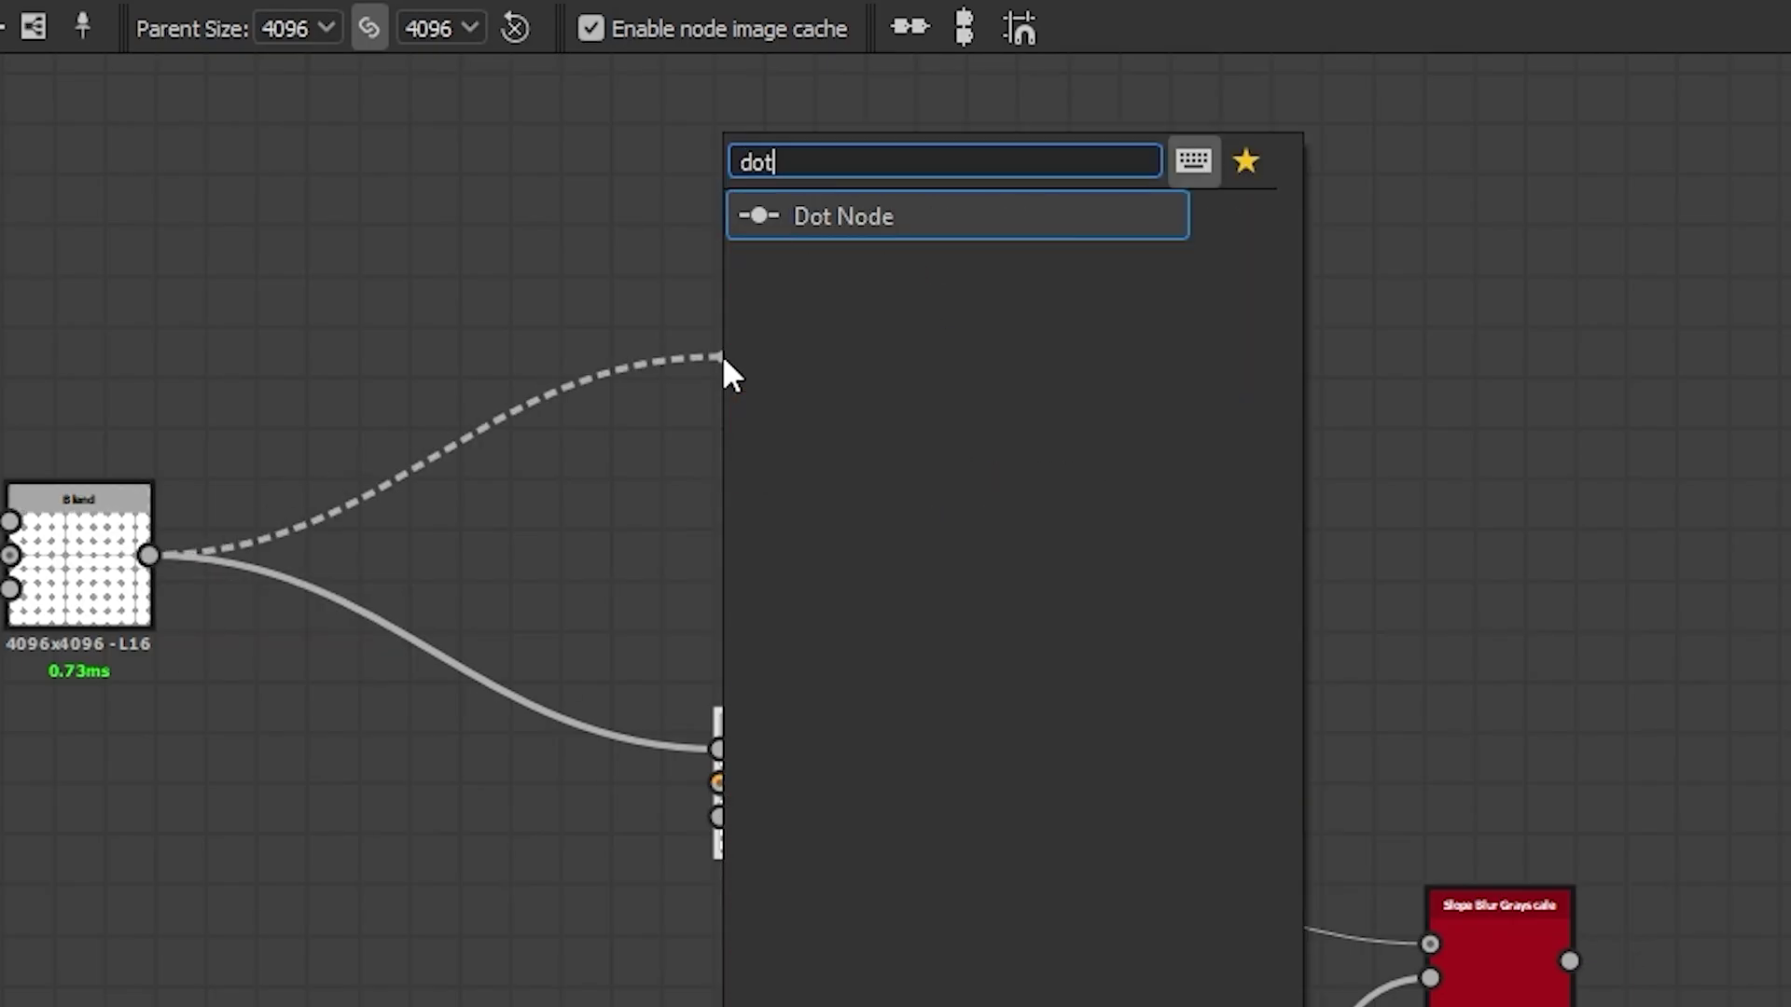
key(Return)
drag(801, 355, 855, 558)
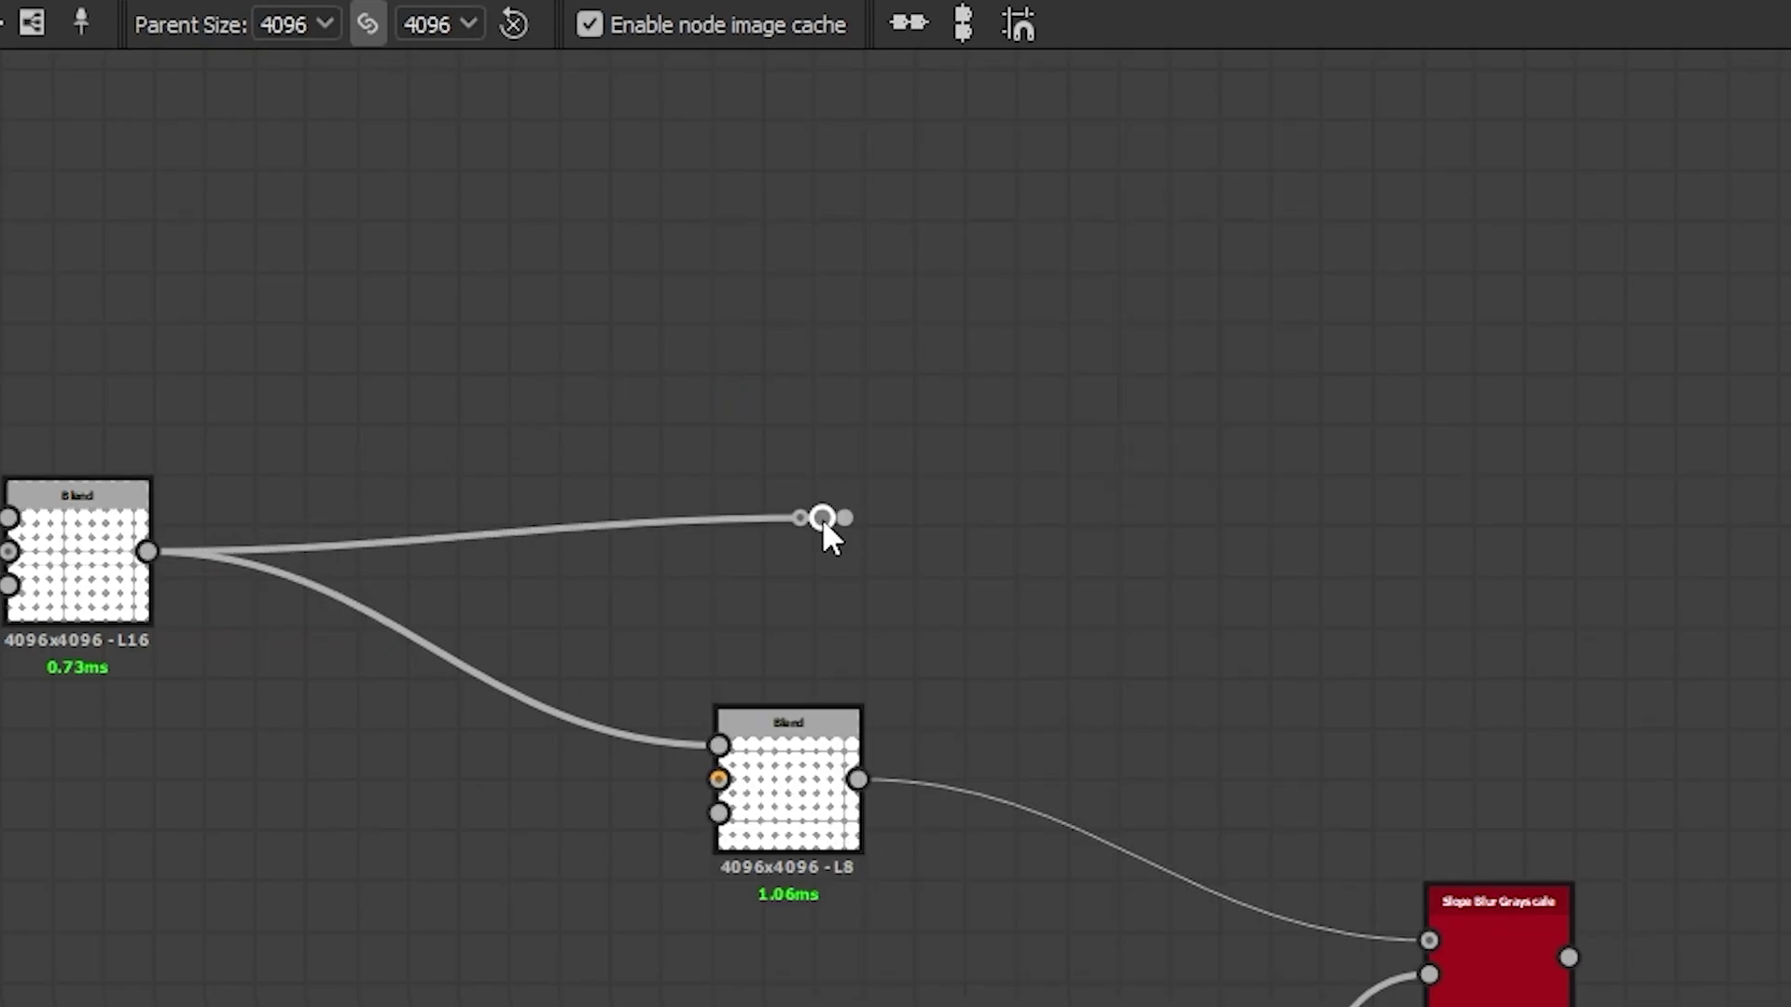
drag(769, 205, 807, 239)
drag(1325, 493, 1317, 505)
click(1412, 545)
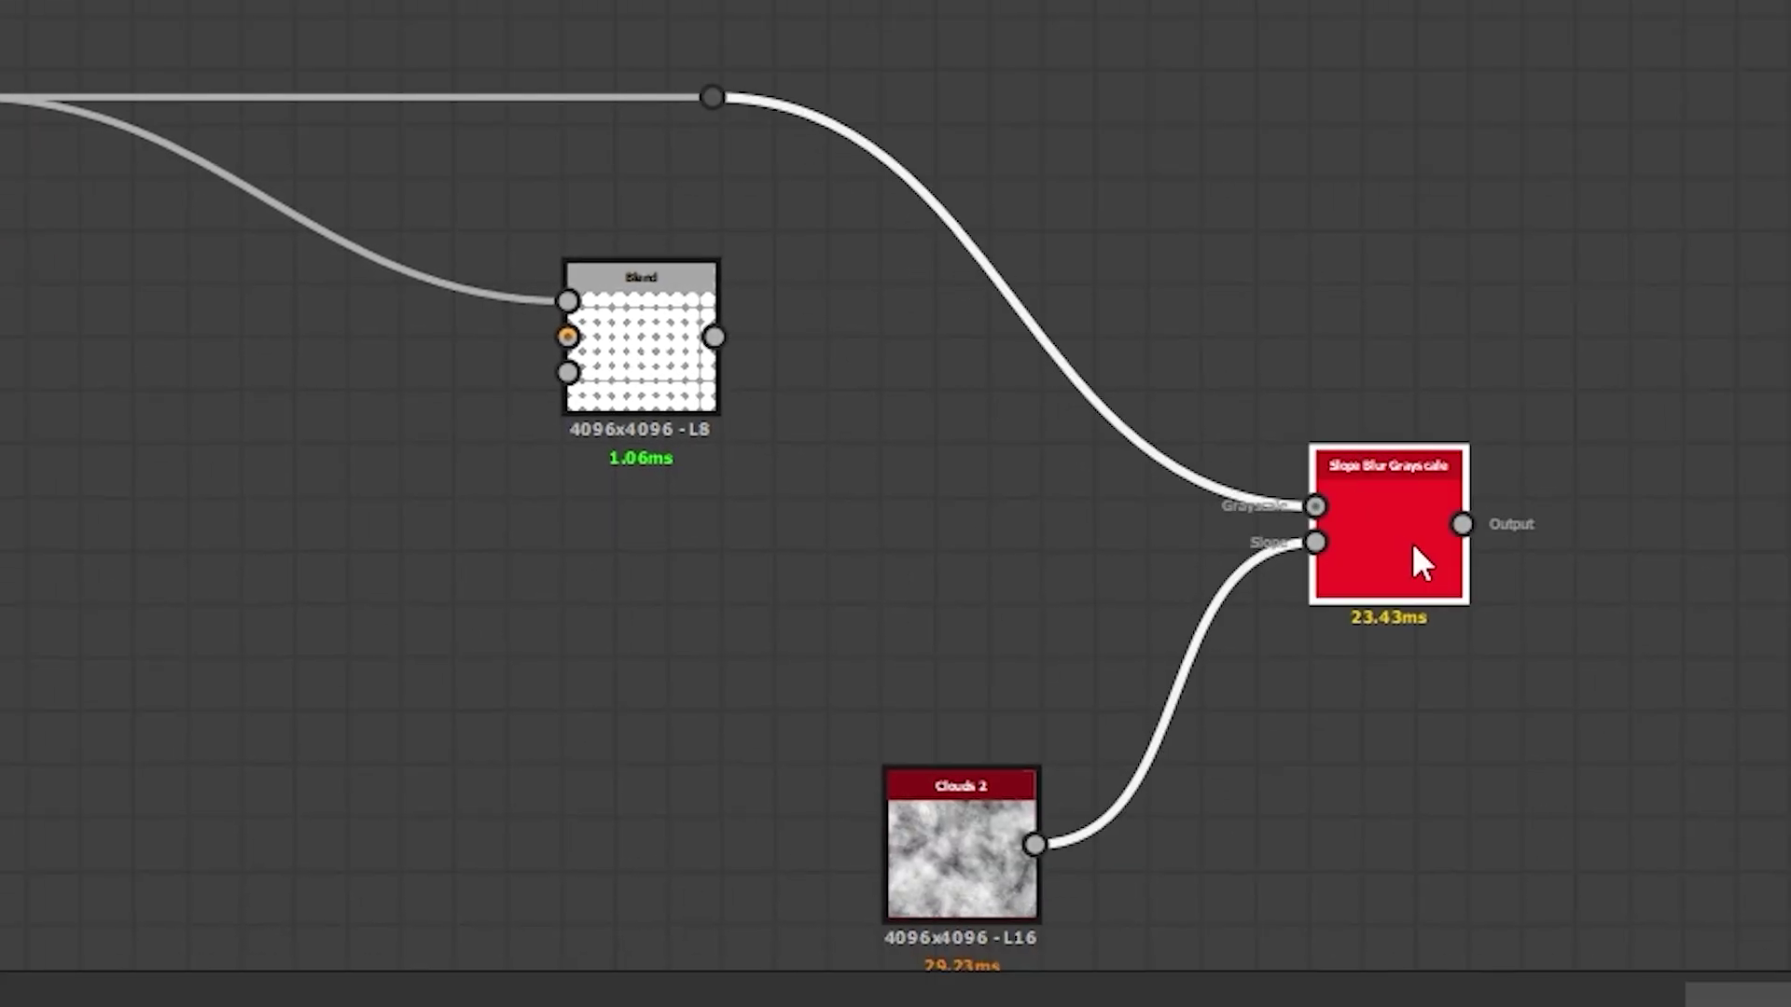
key(ctrl+z)
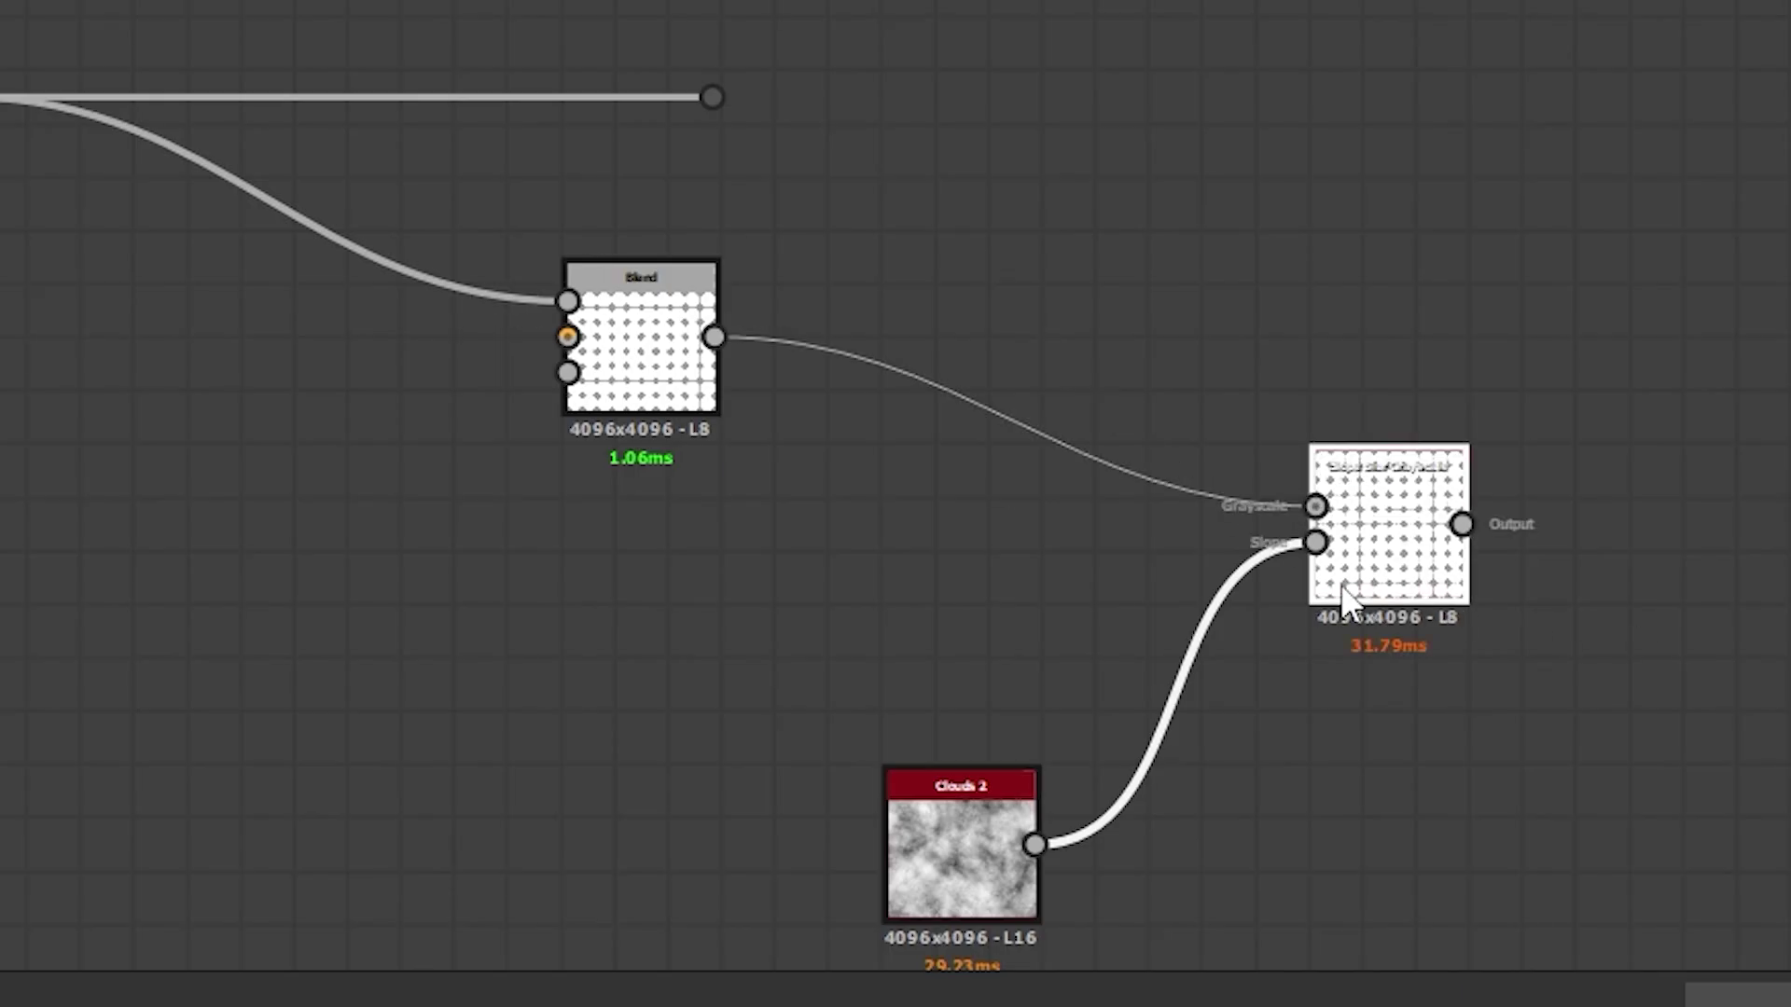
key(ctrl+y)
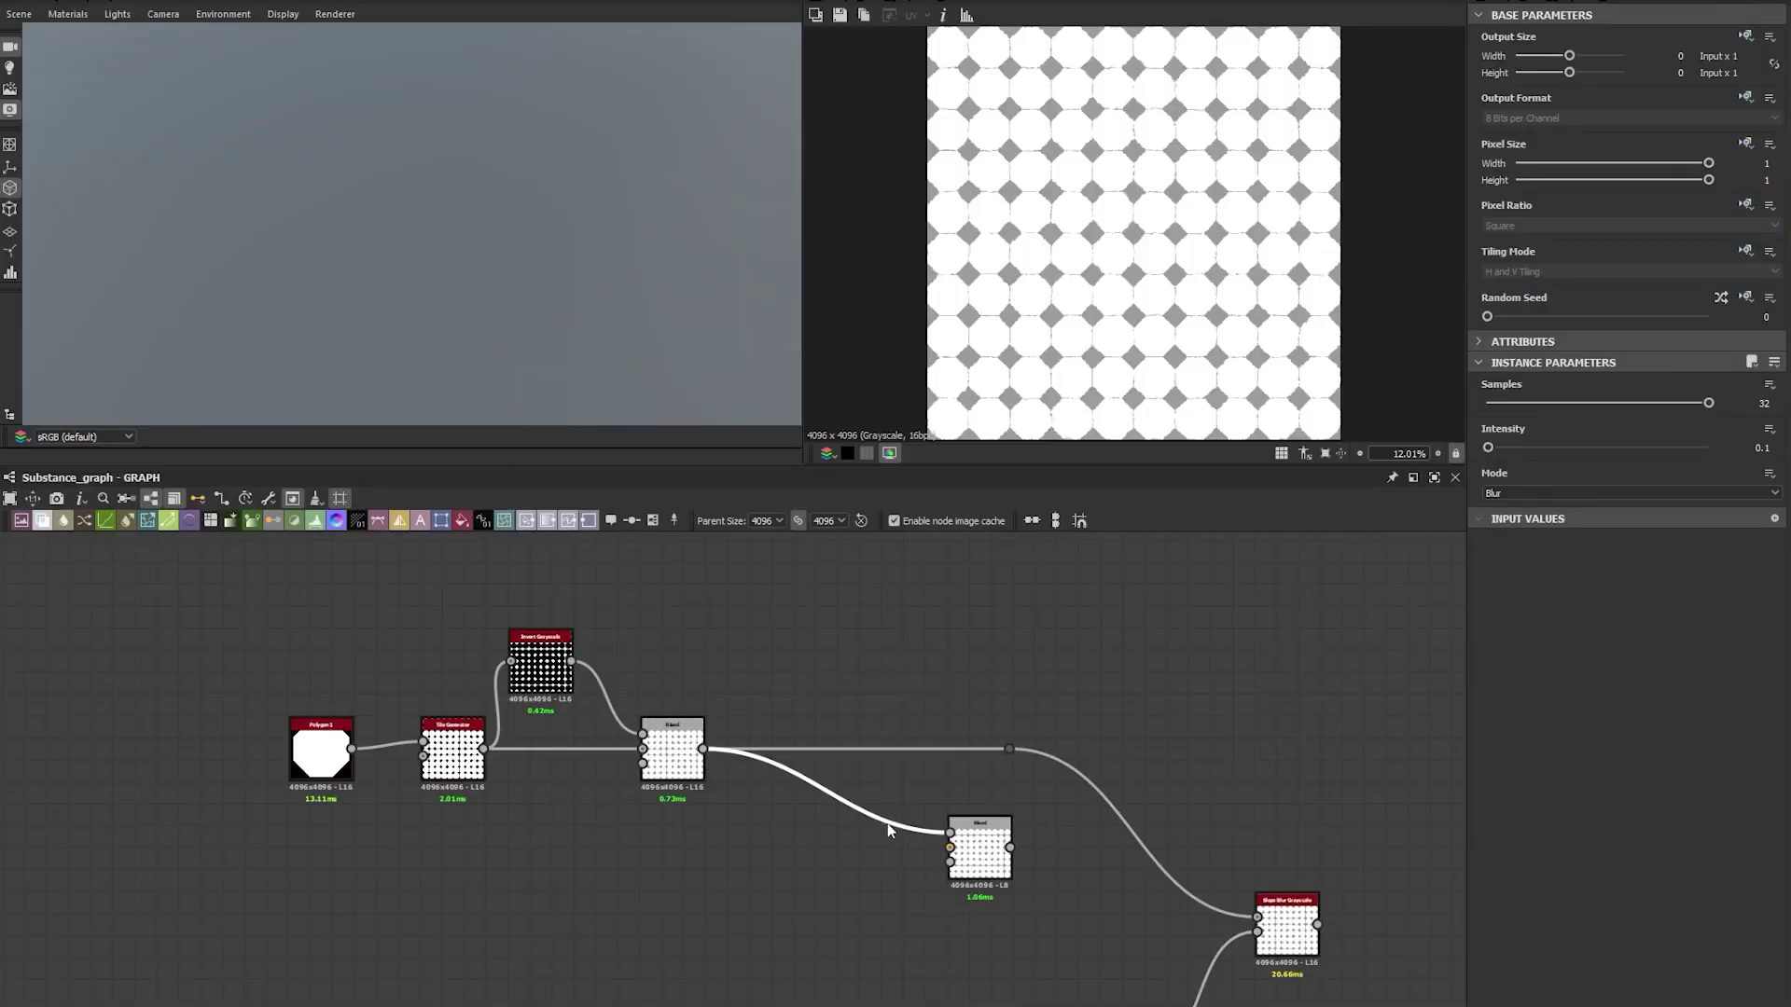
Step: Delete the spare Blend and name the dot Portal_Test
key(Delete)
drag(1014, 746, 854, 744)
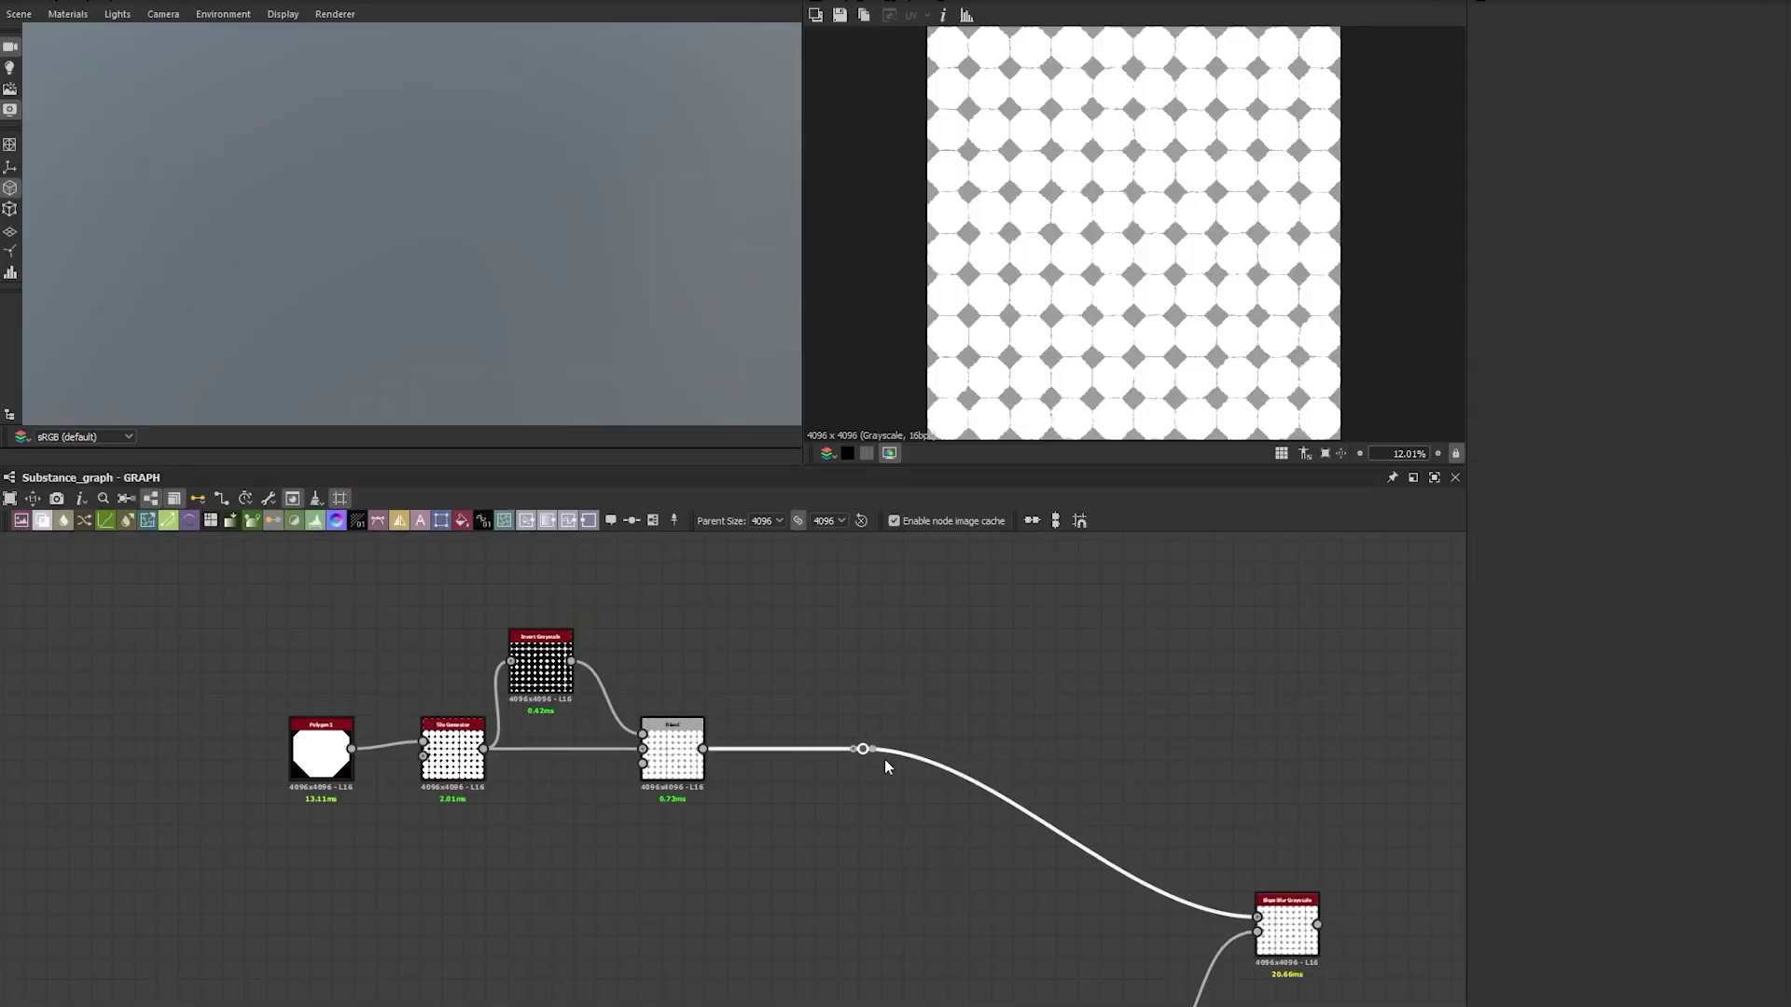
scroll(884, 760, up, 3)
middle_drag(867, 780, 887, 824)
scroll(1020, 860, down, 1)
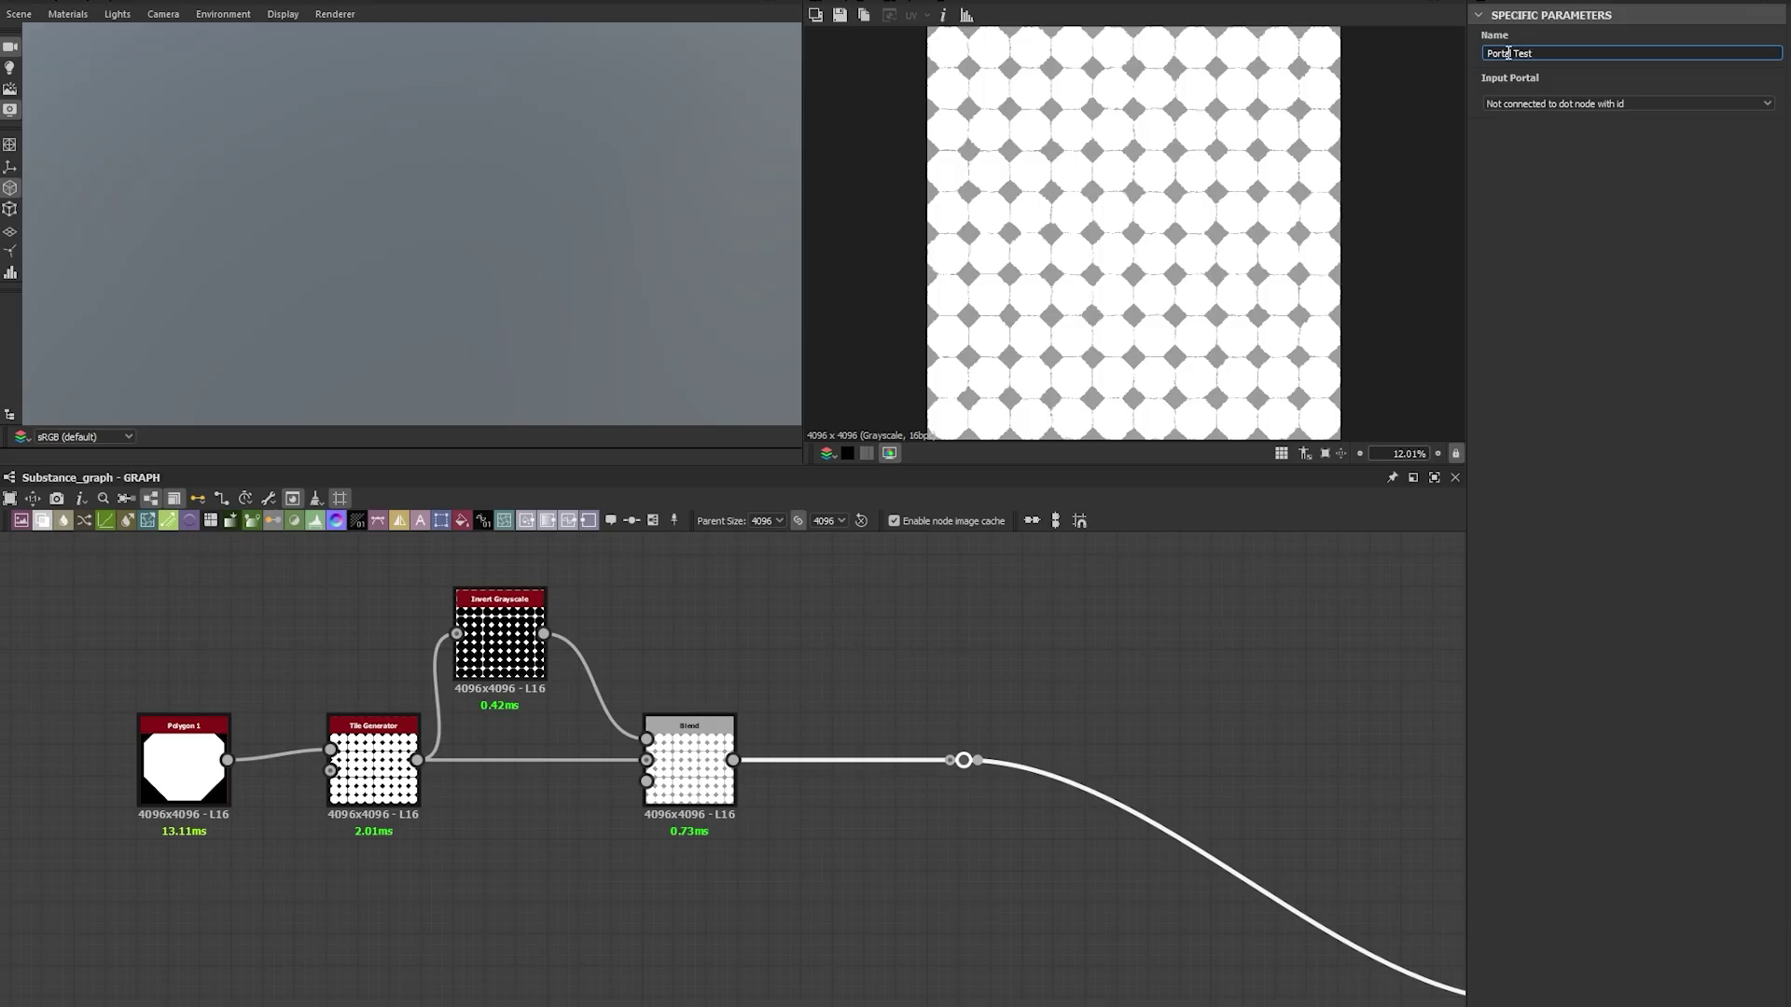
click(1190, 701)
middle_drag(1190, 701, 764, 707)
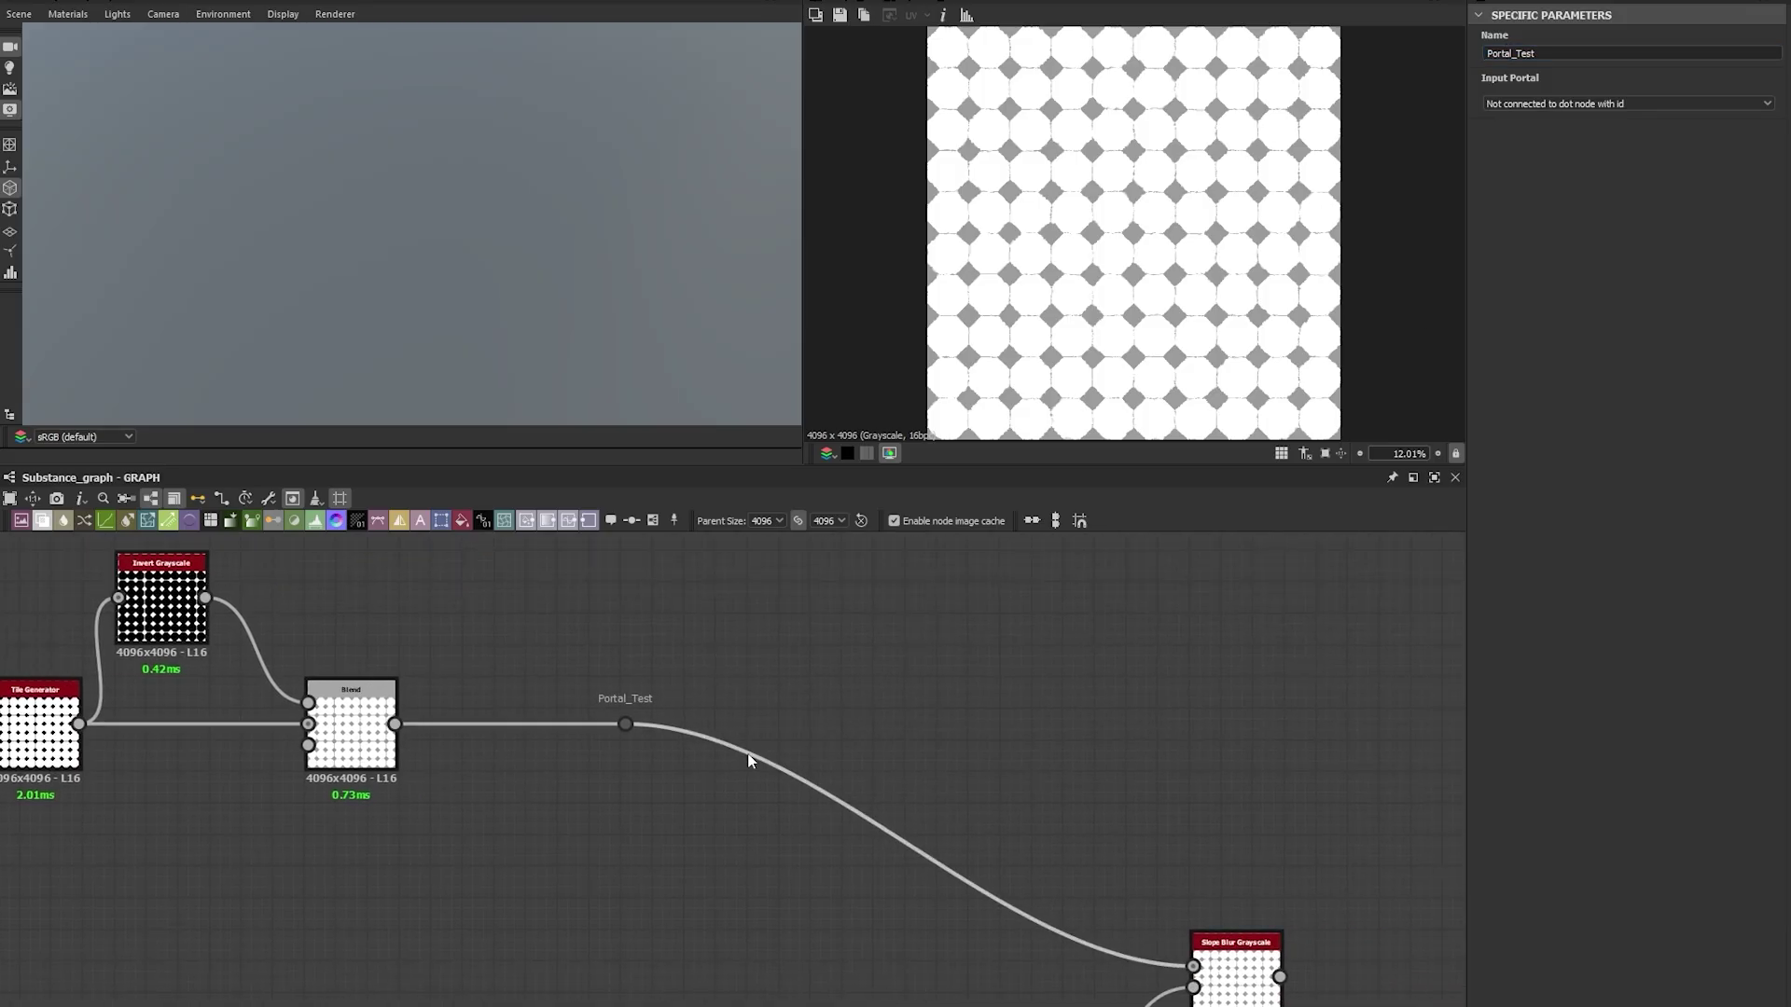
Step: Add a second dot node whose Input Portal is Portal_Test
key(space)
text(portal)
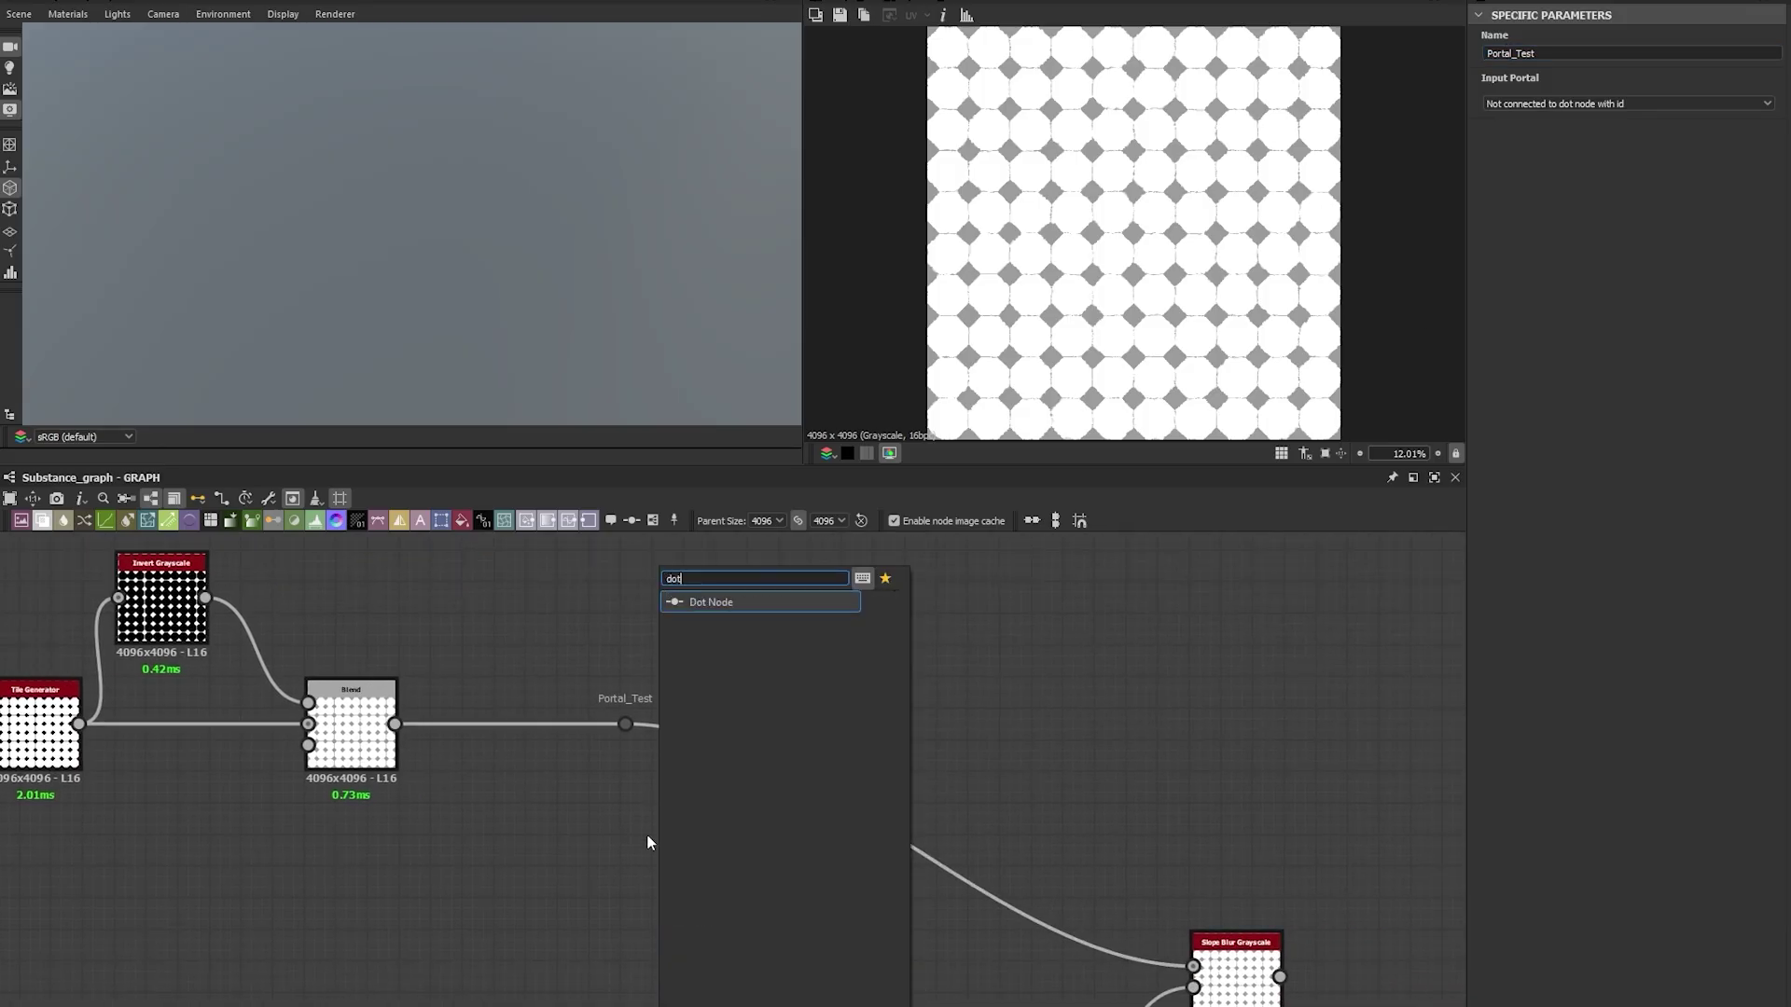
key(Return)
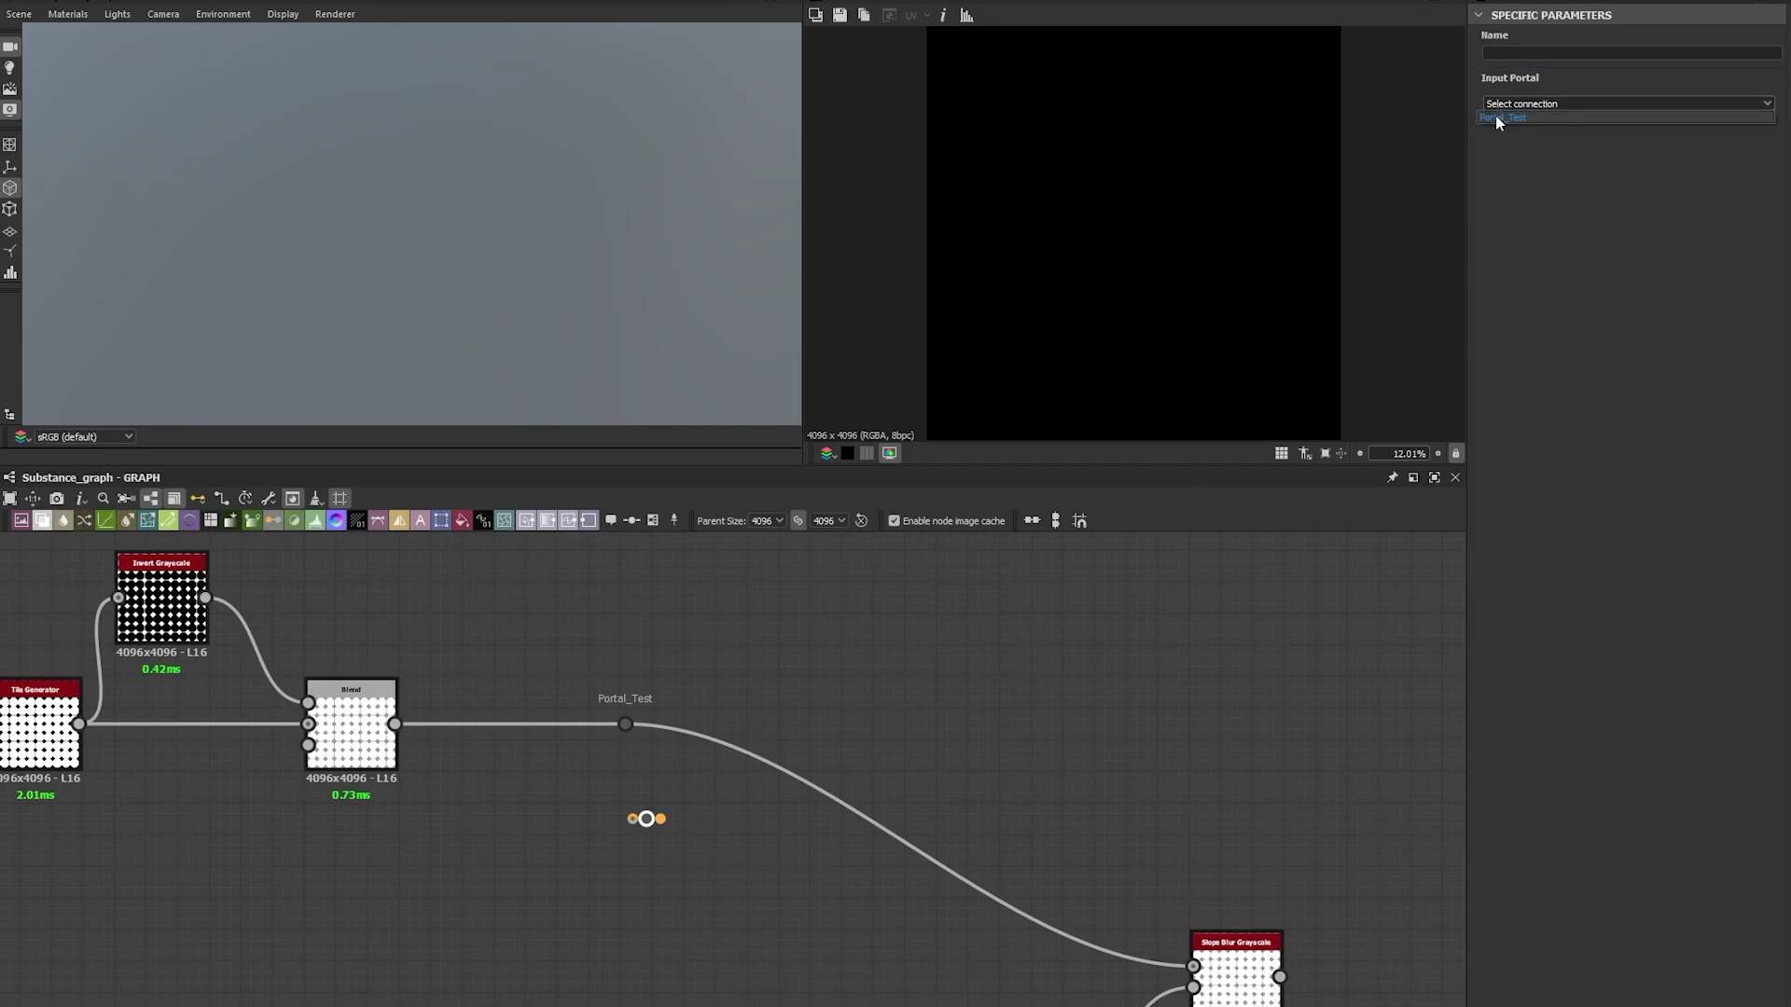
click(1498, 117)
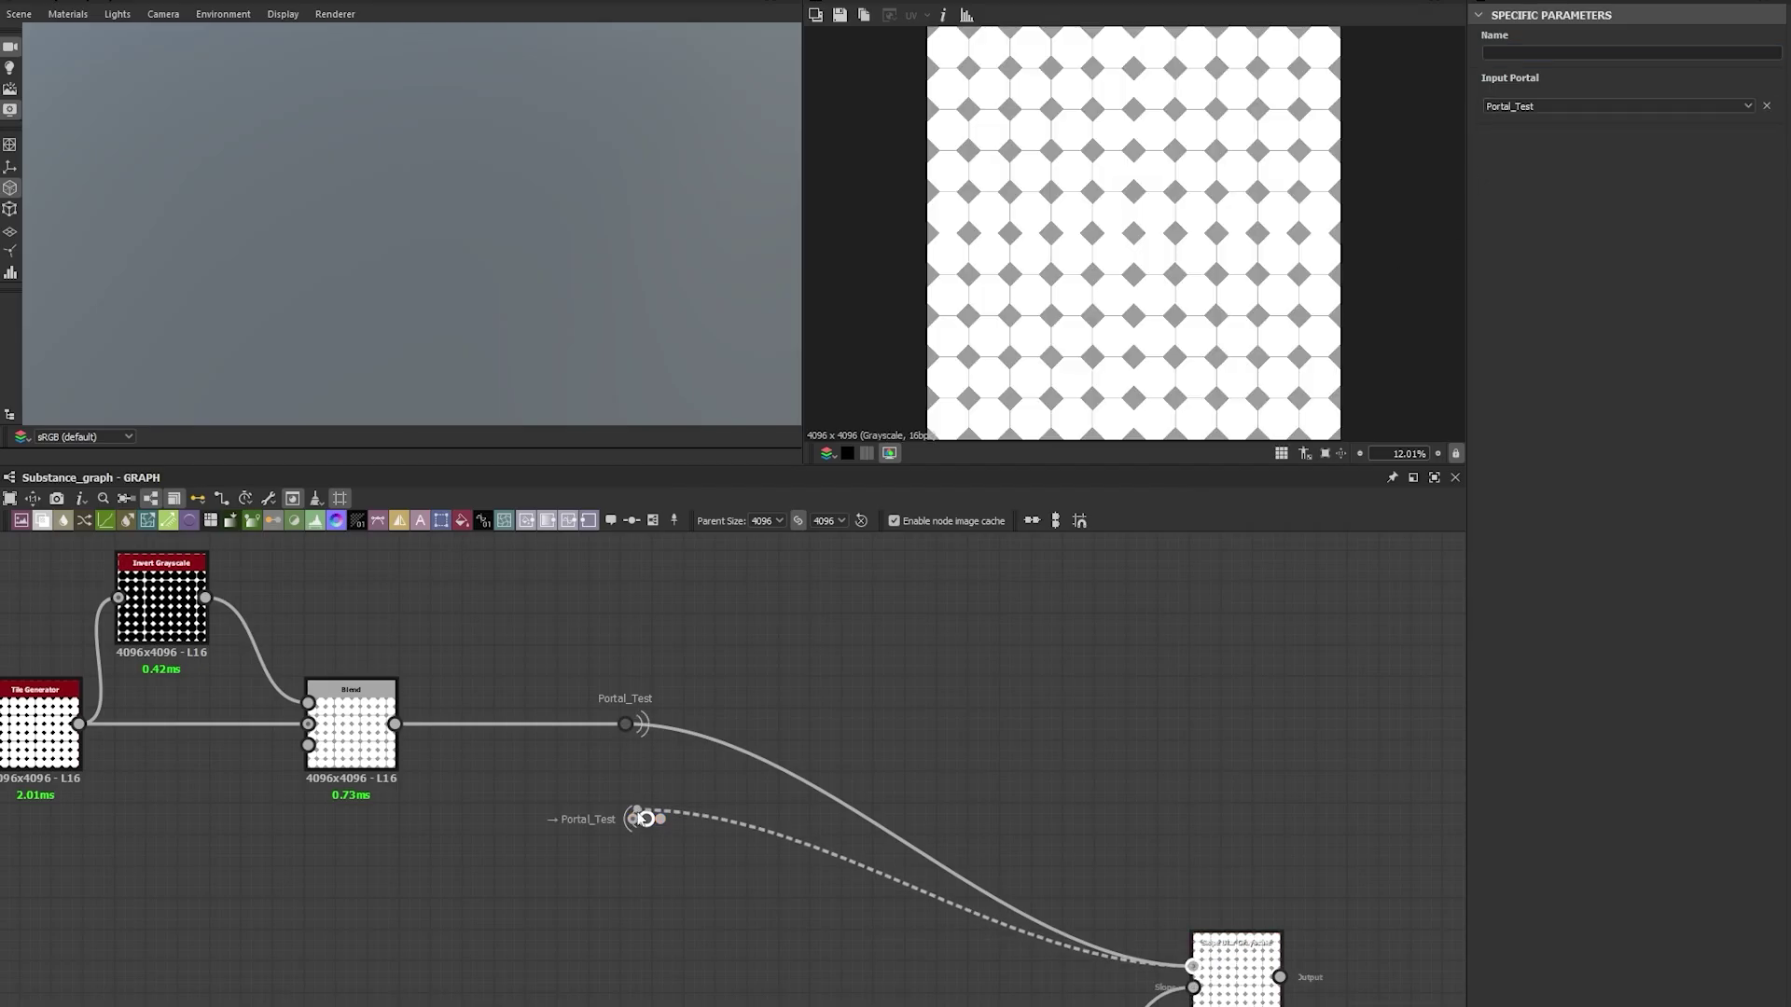